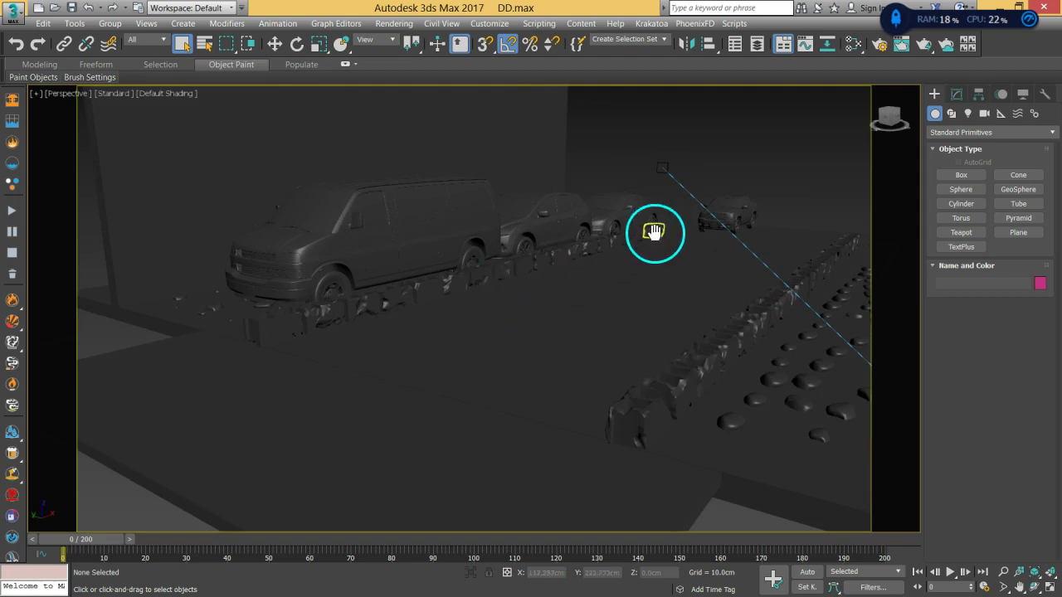
Set the Dynamic_Ground object to Display as Box in its object properties and deselect it
{"action": "scroll", "coordinate": [565, 268], "scroll_direction": "down", "scroll_amount": 5}
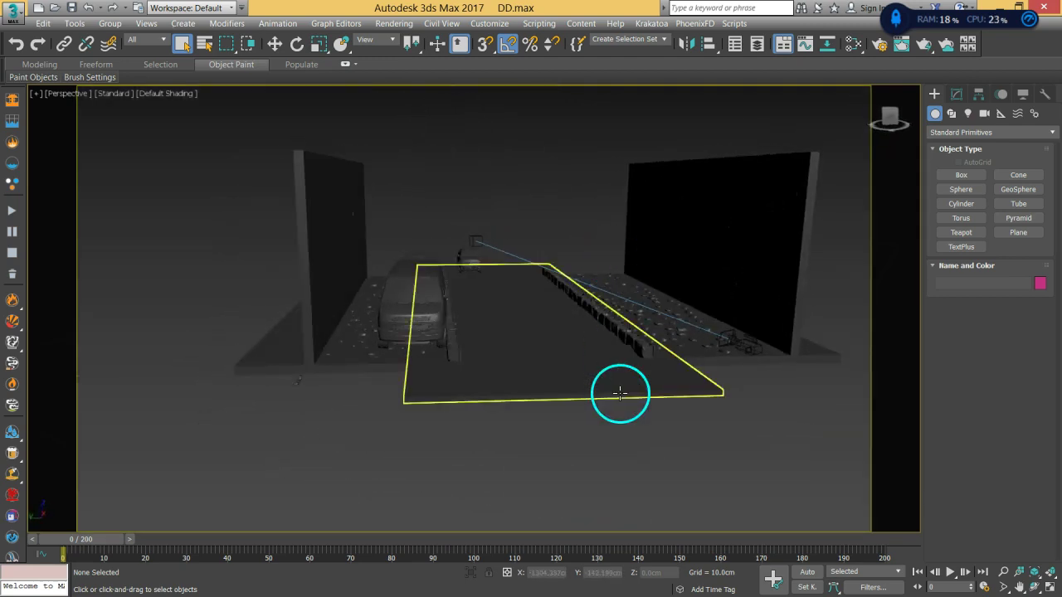
{"action": "left_click", "coordinate": [620, 394]}
{"action": "middle_click_drag", "start_coordinate": [559, 345], "coordinate": [585, 325], "text": "alt"}
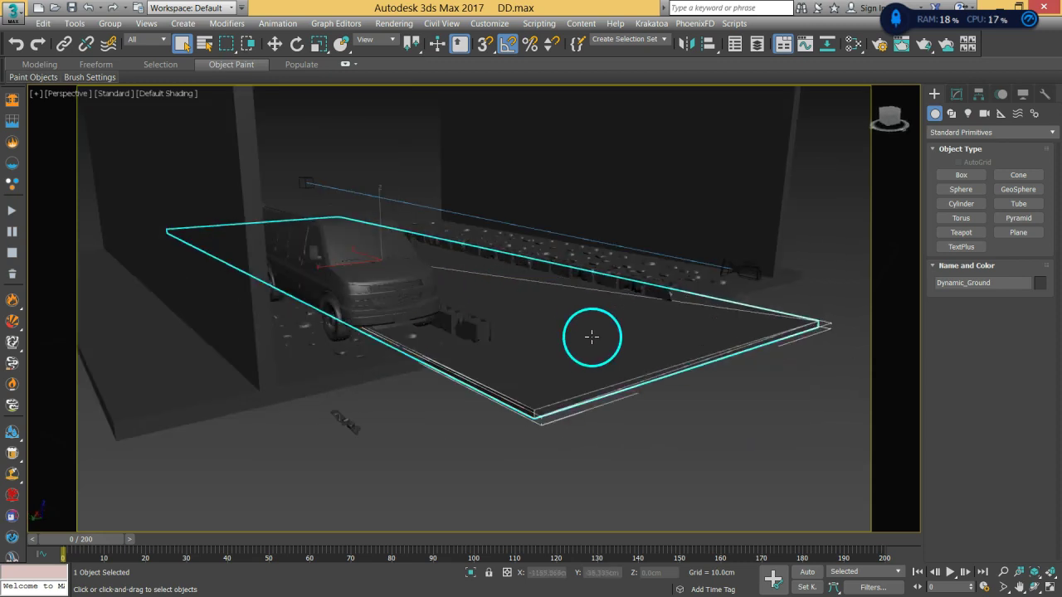
{"action": "right_click", "coordinate": [617, 351]}
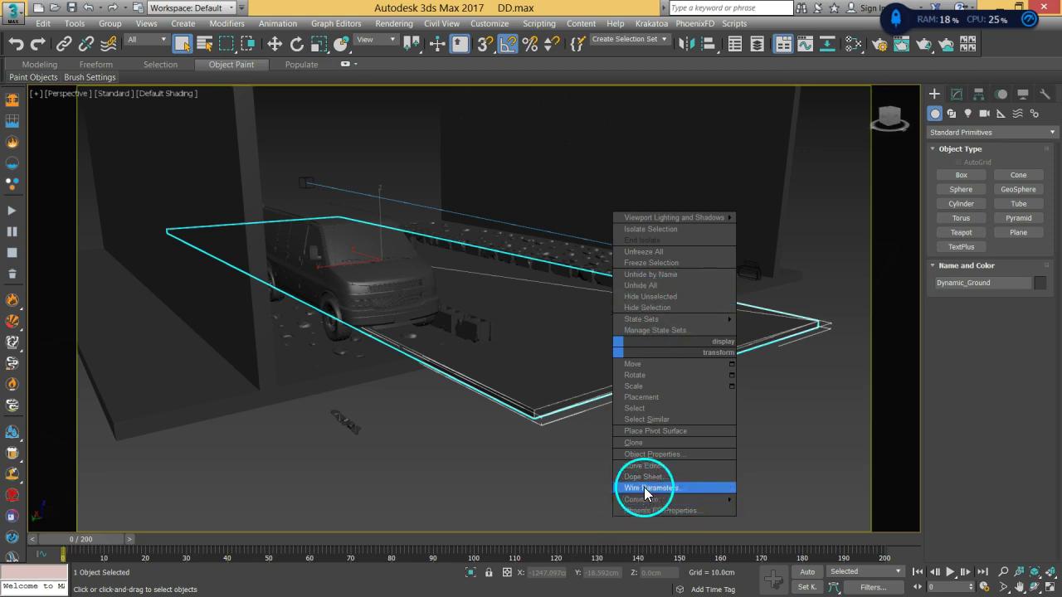
{"action": "left_click", "coordinate": [637, 457]}
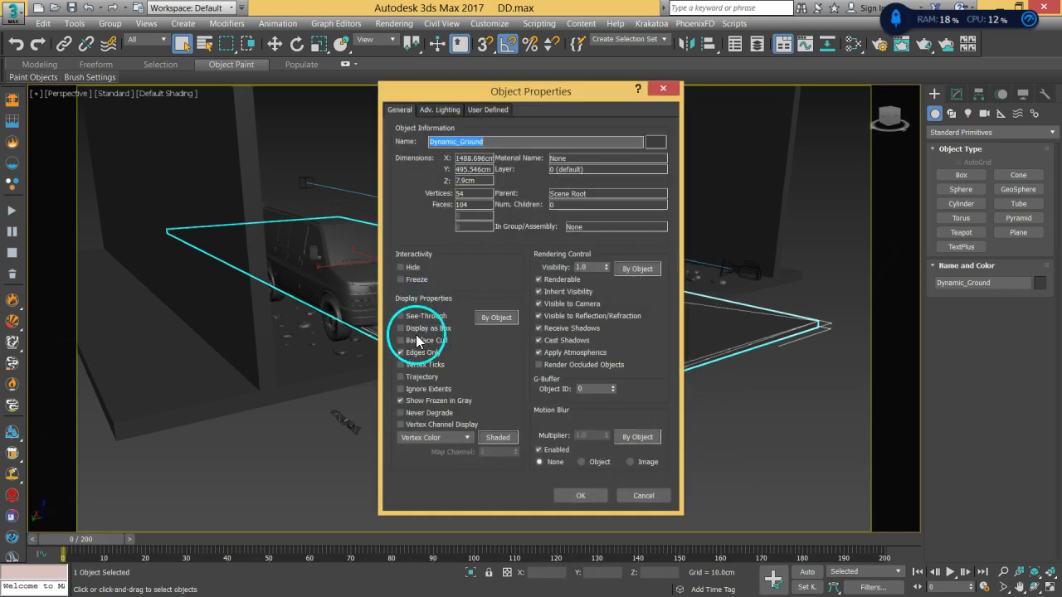
{"action": "left_click", "coordinate": [425, 330]}
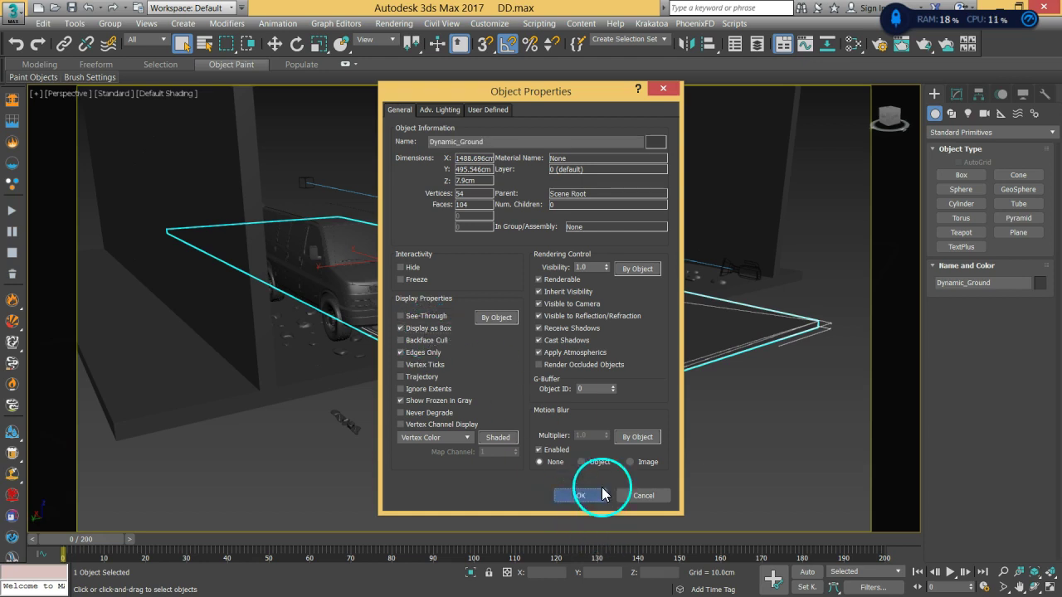
{"action": "left_click", "coordinate": [602, 492]}
{"action": "left_click", "coordinate": [698, 461]}
In the top view, draw a box about 384 cm long, 1064 cm wide and -58 cm high covering the cracked road between the curbs
{"action": "middle_click_drag", "start_coordinate": [573, 428], "coordinate": [461, 383], "text": "alt"}
{"action": "middle_click_drag", "start_coordinate": [555, 353], "coordinate": [546, 372]}
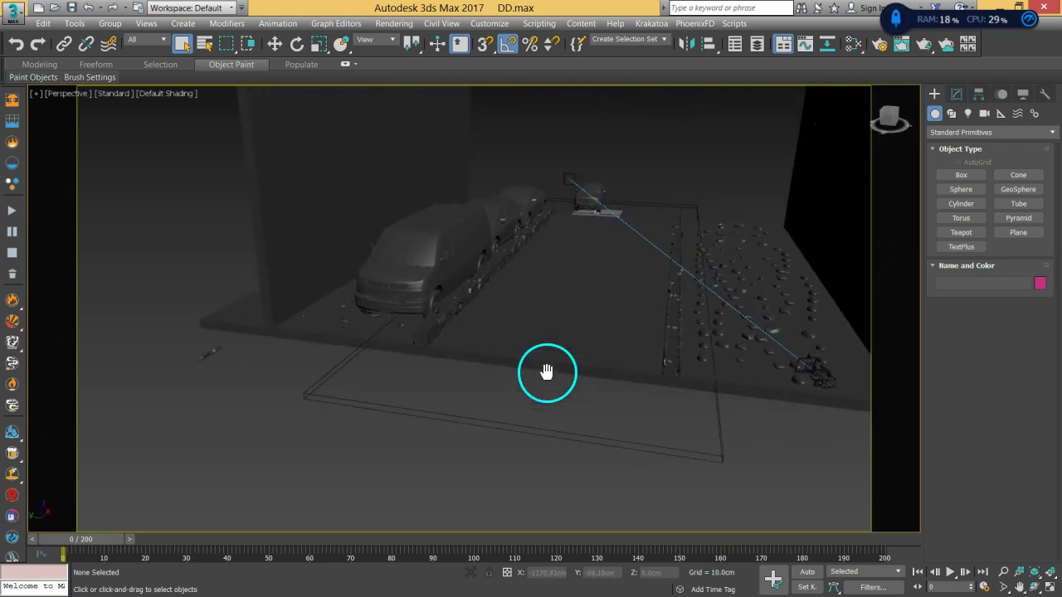
{"action": "scroll", "coordinate": [547, 379], "scroll_direction": "up", "scroll_amount": 5}
{"action": "scroll", "coordinate": [523, 365], "scroll_direction": "down", "scroll_amount": 6}
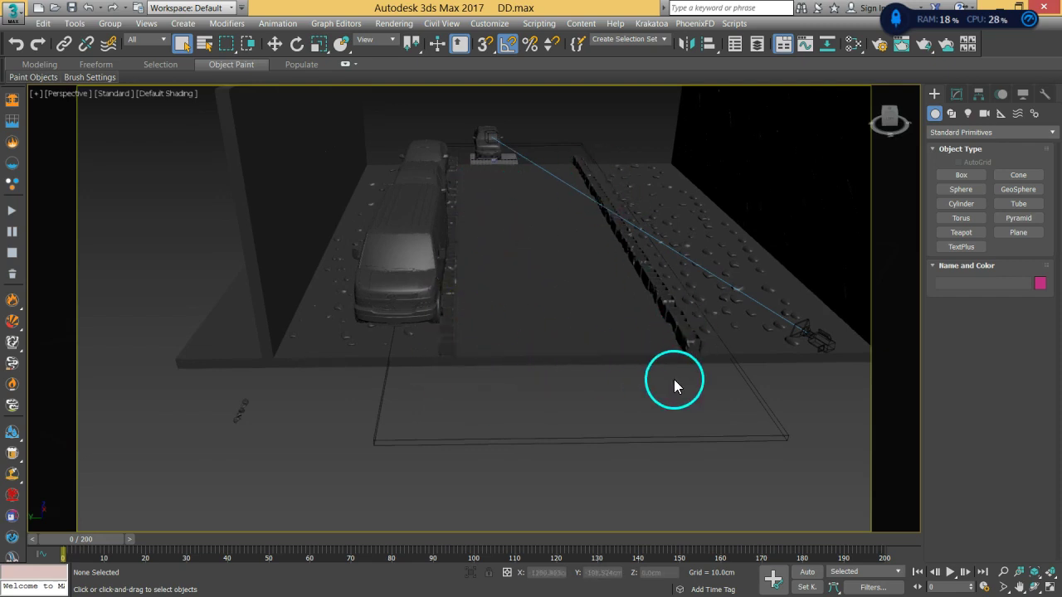
{"action": "middle_click_drag", "start_coordinate": [587, 354], "coordinate": [570, 363], "text": "alt"}
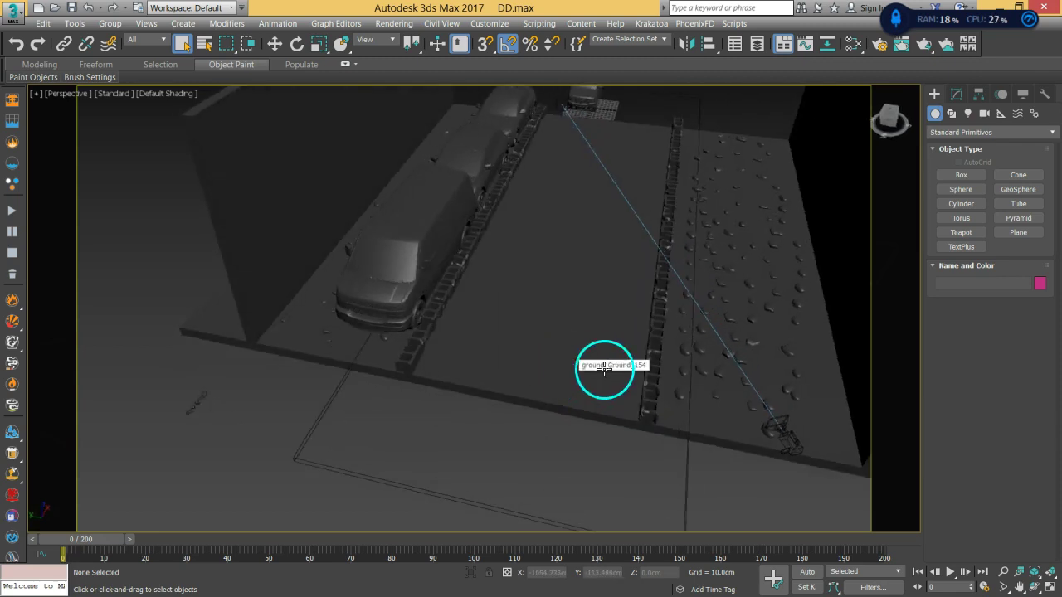
{"action": "key", "text": "t"}
{"action": "middle_click_drag", "start_coordinate": [522, 379], "coordinate": [685, 332]}
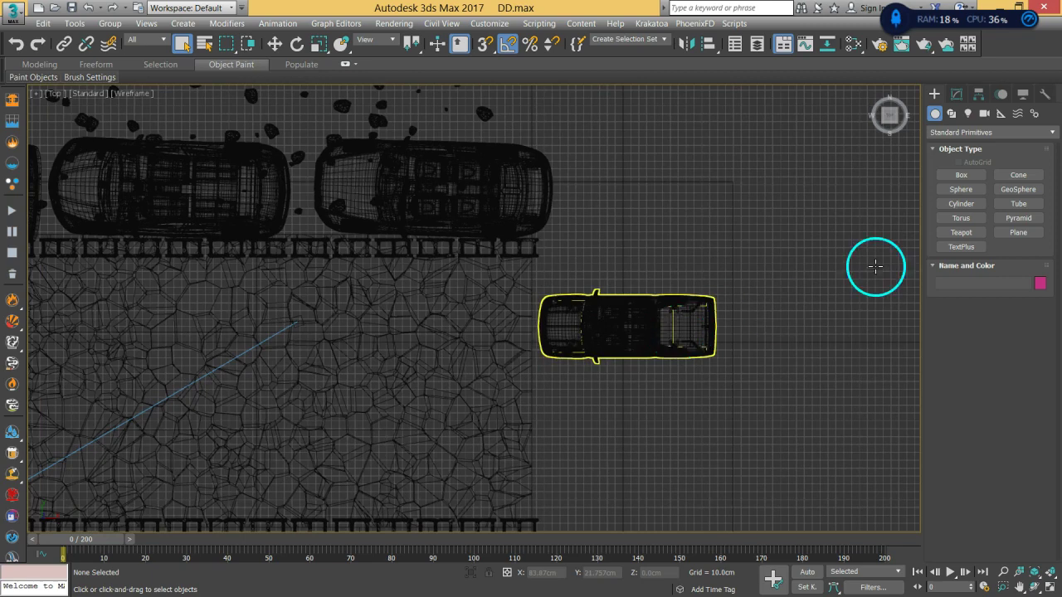
{"action": "left_click", "coordinate": [966, 177]}
{"action": "middle_click_drag", "start_coordinate": [226, 354], "coordinate": [639, 289]}
{"action": "scroll", "coordinate": [666, 273], "scroll_direction": "down", "scroll_amount": 2}
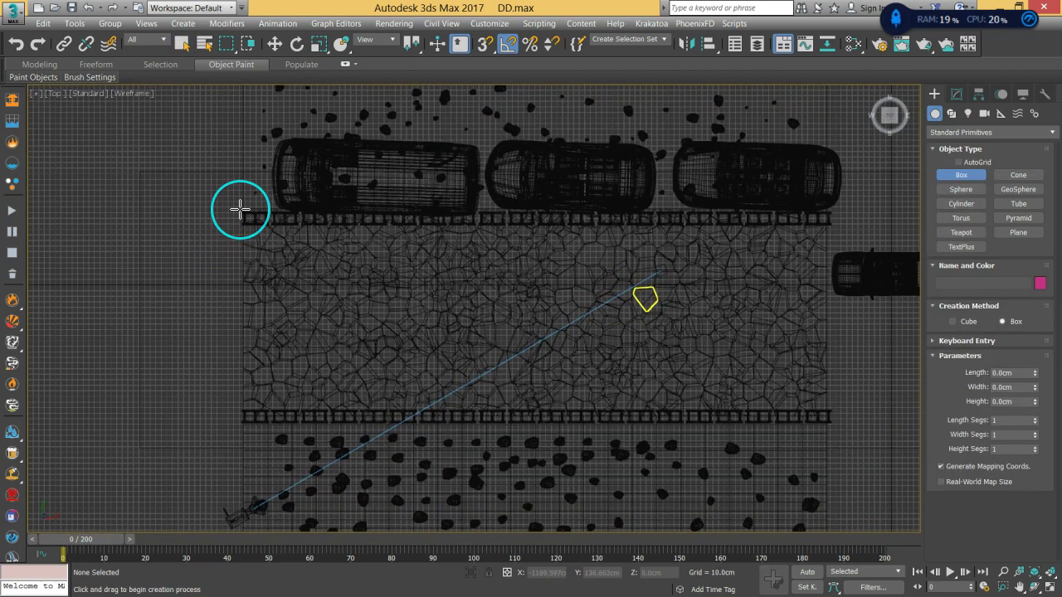
{"action": "left_click_drag", "start_coordinate": [240, 209], "coordinate": [833, 424]}
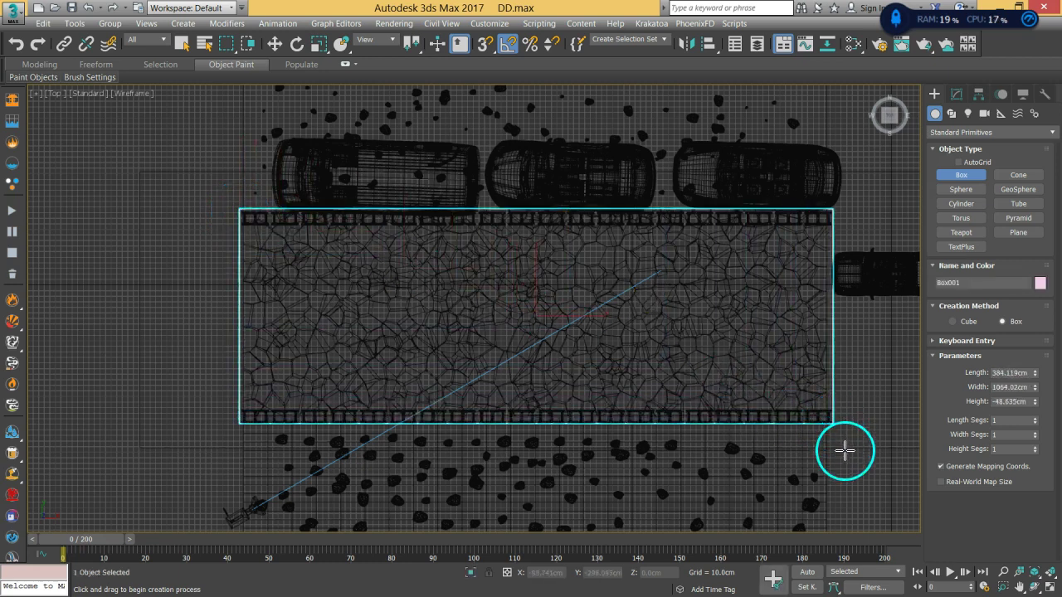
Back in the perspective view, deepen the new box to a height of about -145 cm
{"action": "key", "text": "p"}
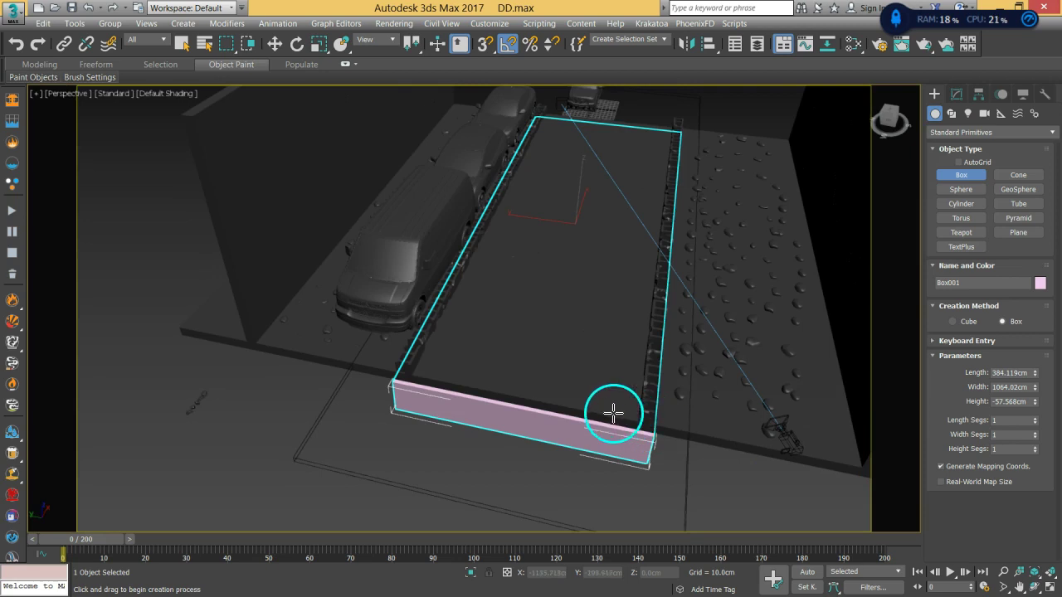
{"action": "middle_click_drag", "start_coordinate": [612, 383], "coordinate": [607, 358], "text": "alt"}
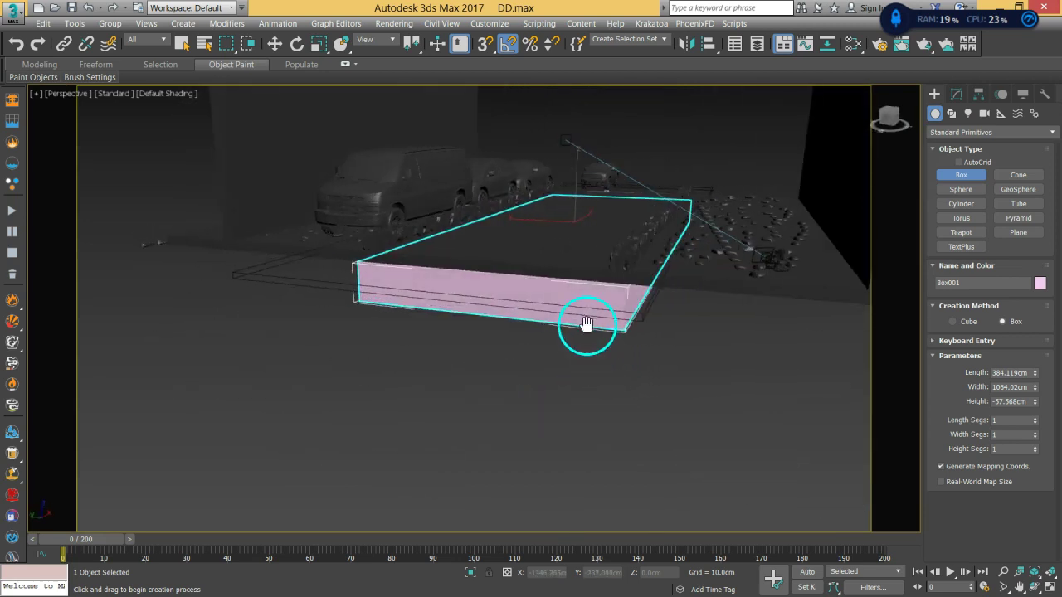
{"action": "scroll", "coordinate": [587, 321], "scroll_direction": "up", "scroll_amount": 8}
{"action": "scroll", "coordinate": [587, 267], "scroll_direction": "up", "scroll_amount": 4}
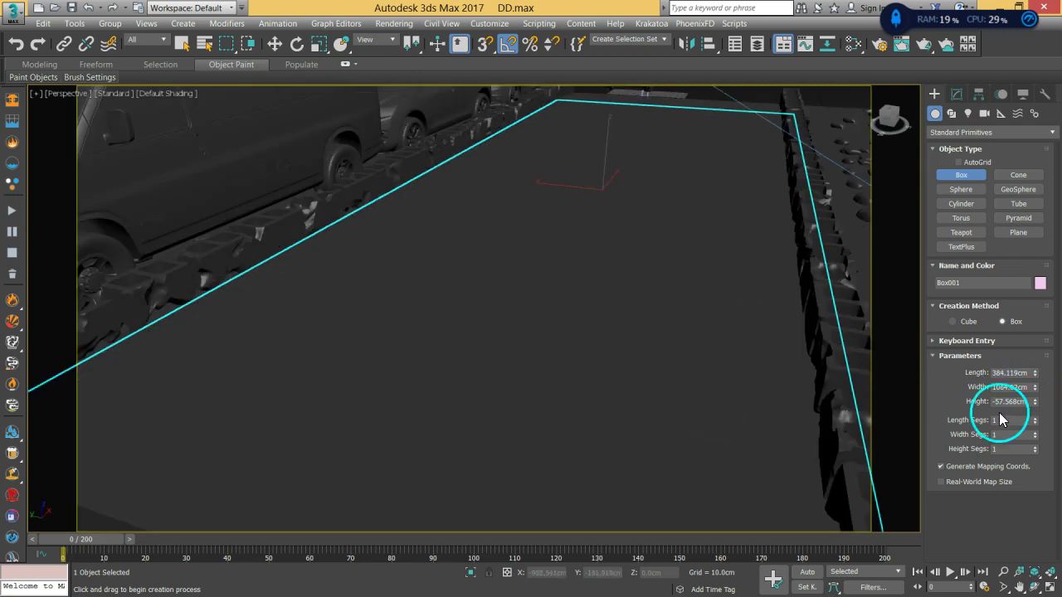
{"action": "scroll", "coordinate": [622, 402], "scroll_direction": "down", "scroll_amount": 8}
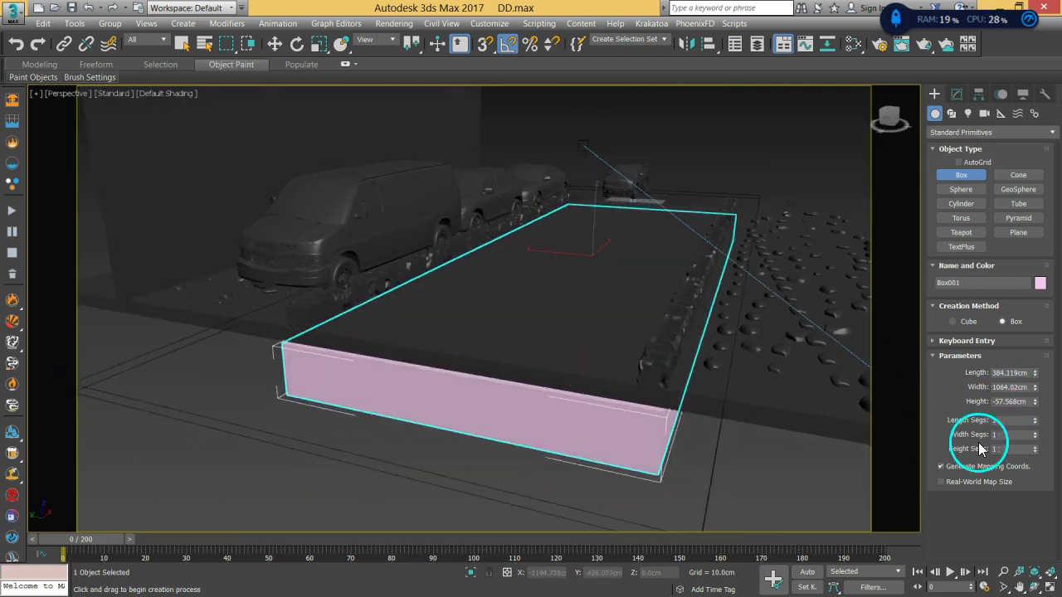
{"action": "left_click_drag", "start_coordinate": [1035, 402], "coordinate": [1041, 485]}
Move the box straight down along Z to about -12 cm so its top sits below the road
{"action": "middle_click_drag", "start_coordinate": [504, 445], "coordinate": [517, 433], "text": "alt"}
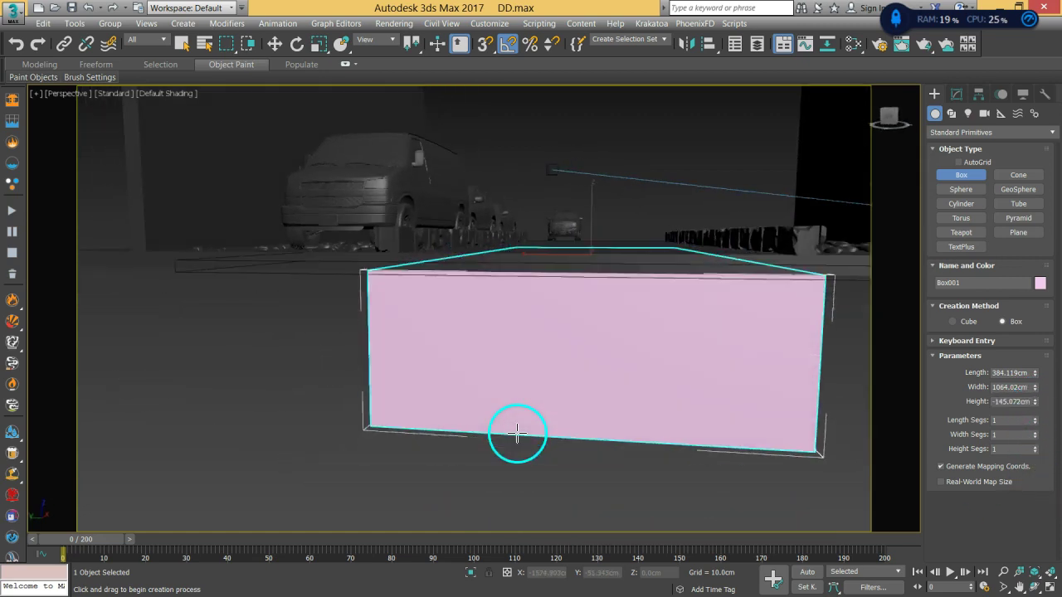
{"action": "middle_click_drag", "start_coordinate": [561, 379], "coordinate": [531, 382]}
{"action": "scroll", "coordinate": [556, 346], "scroll_direction": "up", "scroll_amount": 3}
{"action": "middle_click_drag", "start_coordinate": [557, 346], "coordinate": [617, 322], "text": "alt"}
{"action": "mouse_move", "coordinate": [530, 258]}
{"action": "middle_mouse_down", "text": "alt"}
{"action": "mouse_move", "coordinate": [529, 273]}
{"action": "mouse_move", "coordinate": [544, 257]}
{"action": "middle_mouse_up", "text": "alt"}
{"action": "left_click", "coordinate": [274, 46]}
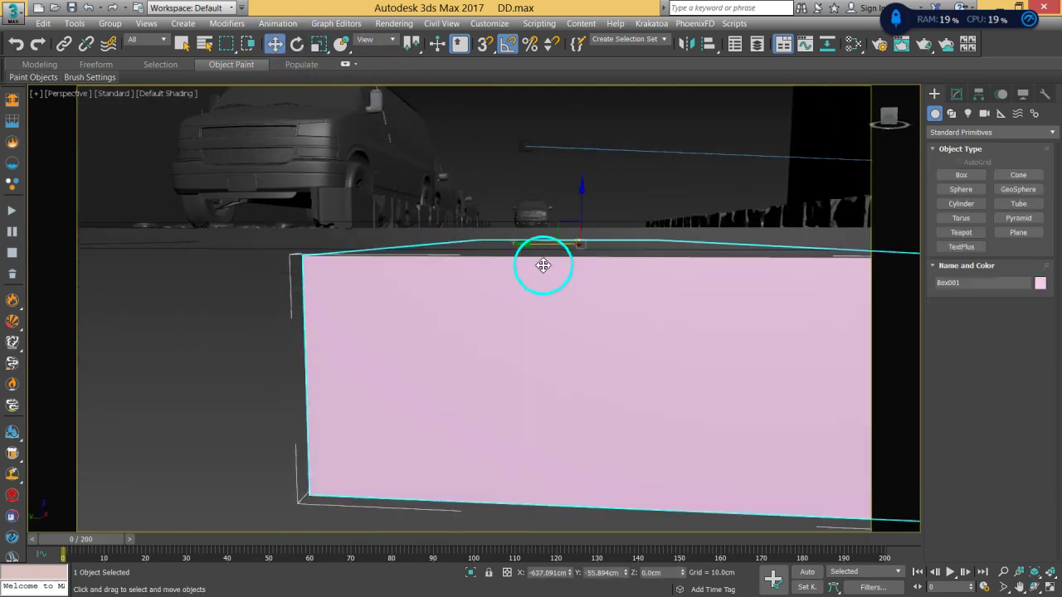
{"action": "left_click_drag", "start_coordinate": [581, 204], "coordinate": [473, 273]}
Convert the box to Editable Poly, delete its top polygon and leave polygon editing
{"action": "middle_click_drag", "start_coordinate": [473, 274], "coordinate": [465, 290], "text": "alt"}
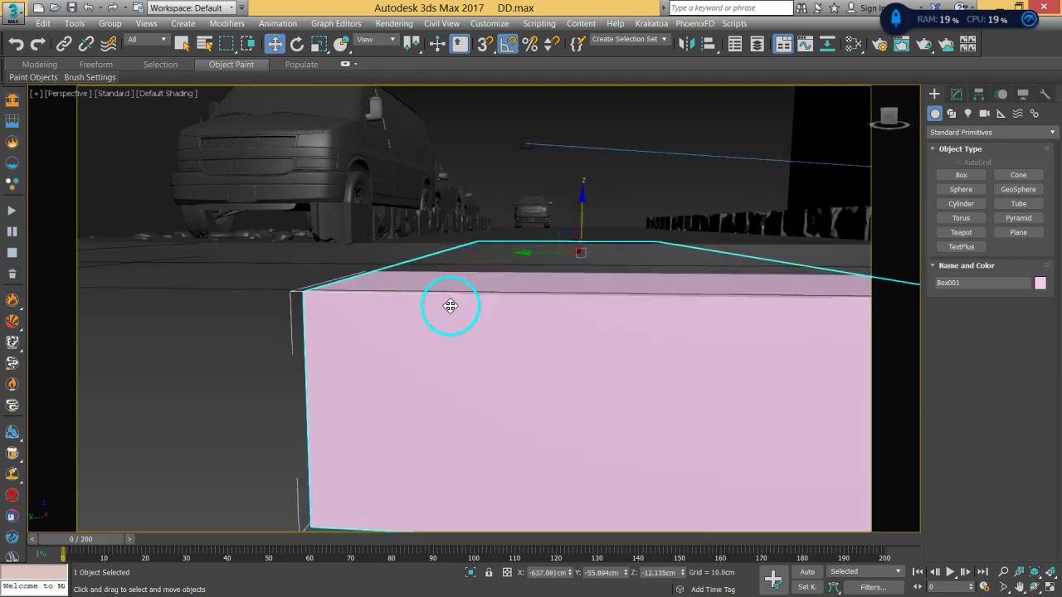
{"action": "right_click", "coordinate": [449, 305]}
{"action": "mouse_move", "coordinate": [529, 456]}
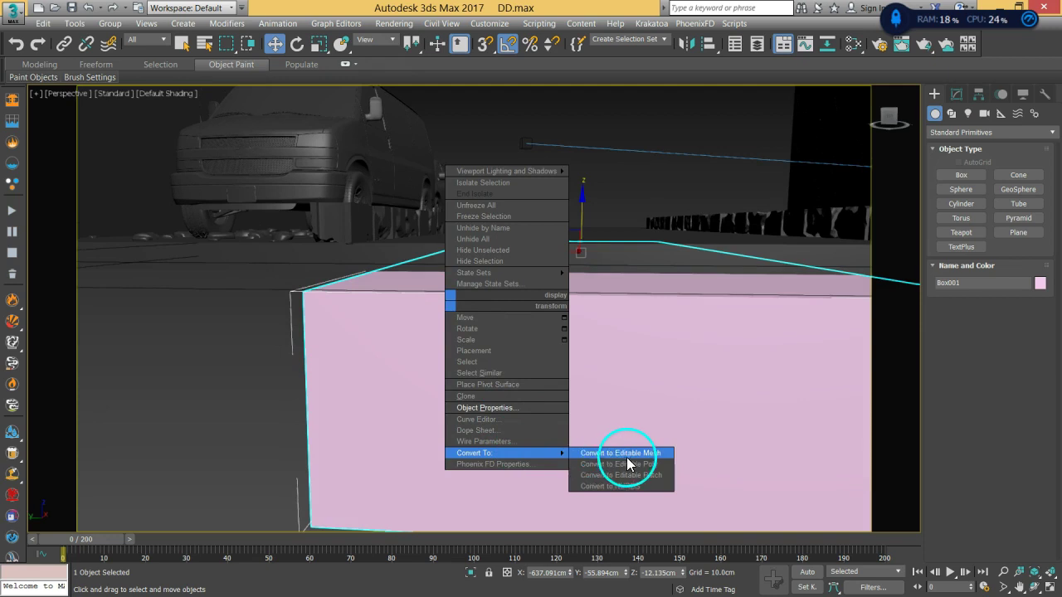
{"action": "left_click", "coordinate": [627, 465]}
{"action": "left_click", "coordinate": [1001, 271]}
{"action": "left_click", "coordinate": [616, 285]}
{"action": "key", "text": "Delete"}
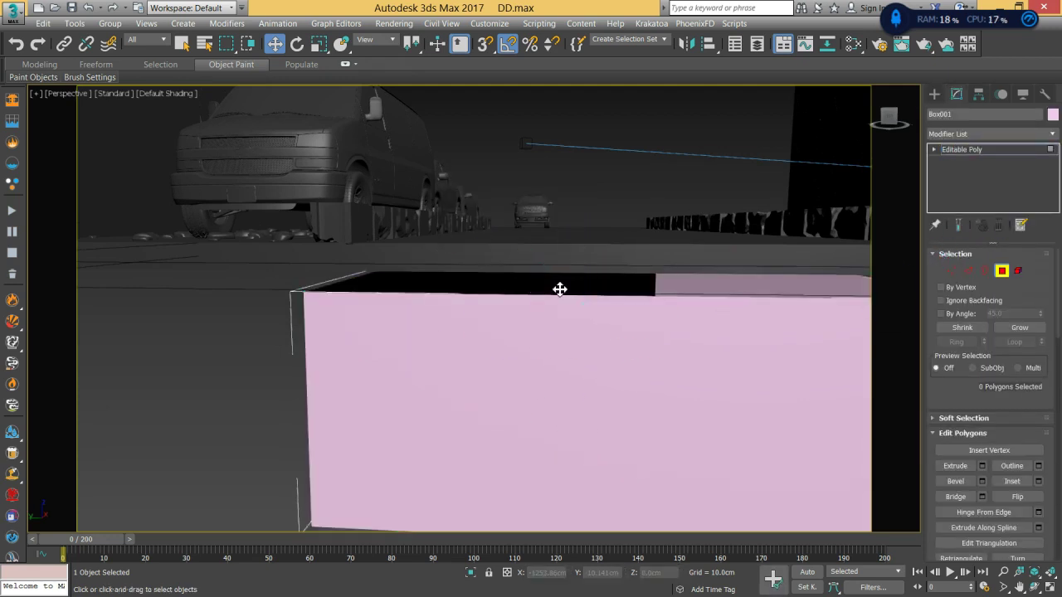
{"action": "left_click", "coordinate": [960, 147]}
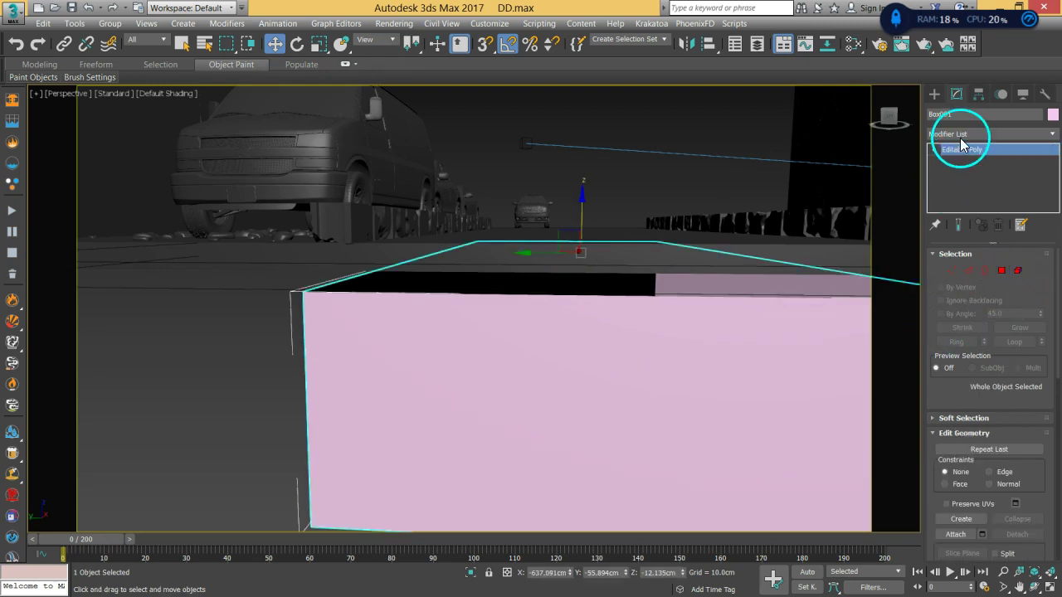
Add a Shell modifier to the open box with an inner amount of 18.34 cm and an outer amount of 1 cm
{"action": "left_click", "coordinate": [960, 135]}
{"action": "type", "text": "sh"}
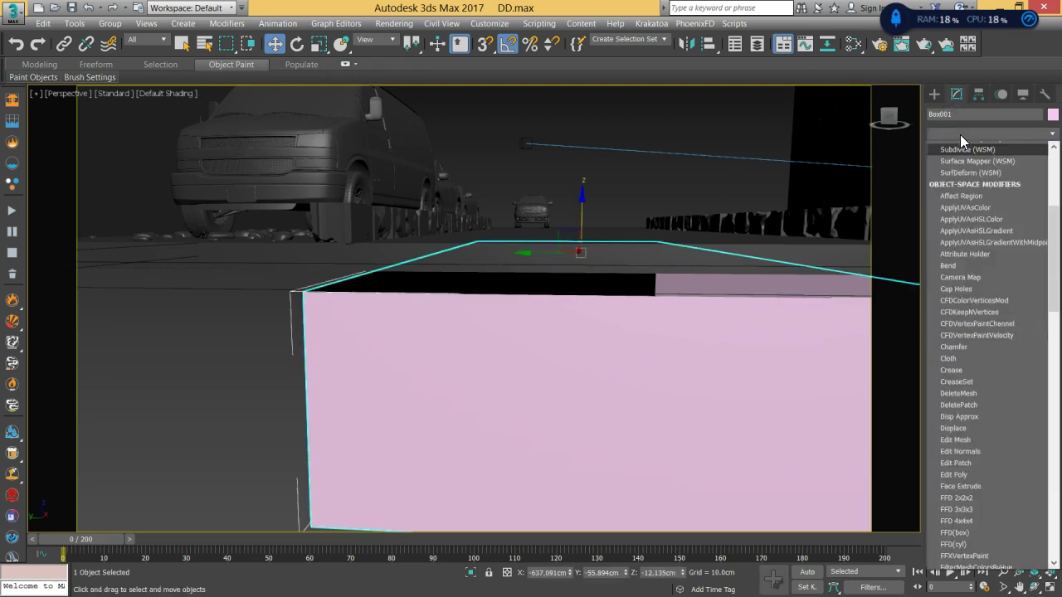
{"action": "left_click", "coordinate": [951, 148]}
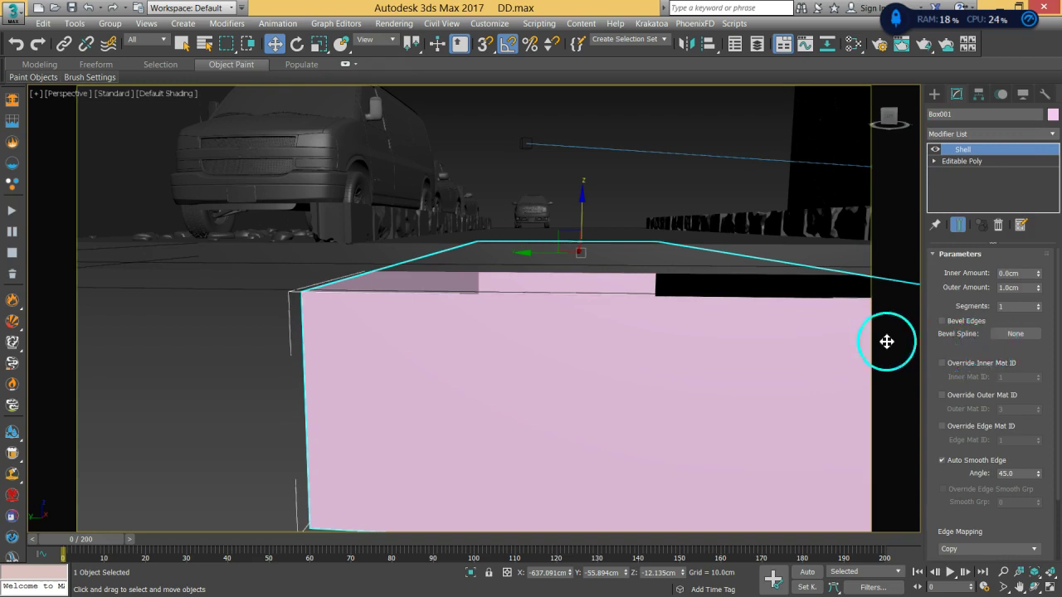
{"action": "mouse_move", "coordinate": [1040, 290]}
{"action": "left_mouse_down"}
{"action": "mouse_move", "coordinate": [1036, 130]}
{"action": "mouse_move", "coordinate": [1053, 301]}
{"action": "mouse_move", "coordinate": [1057, 289]}
{"action": "left_mouse_up"}
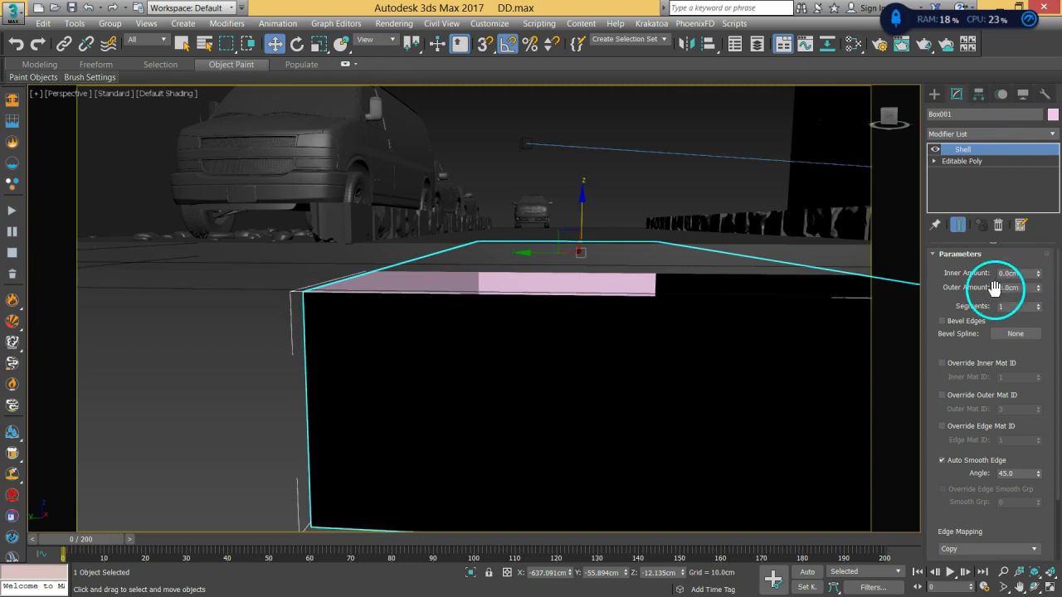
{"action": "left_click_drag", "start_coordinate": [1018, 288], "coordinate": [1035, 554]}
{"action": "type", "text": "1"}
{"action": "key", "text": "Return"}
{"action": "left_click_drag", "start_coordinate": [490, 444], "coordinate": [471, 414]}
{"action": "mouse_move", "coordinate": [431, 332]}
{"action": "middle_mouse_down", "text": "alt"}
{"action": "mouse_move", "coordinate": [420, 338]}
{"action": "mouse_move", "coordinate": [436, 327]}
{"action": "middle_mouse_up", "text": "alt"}
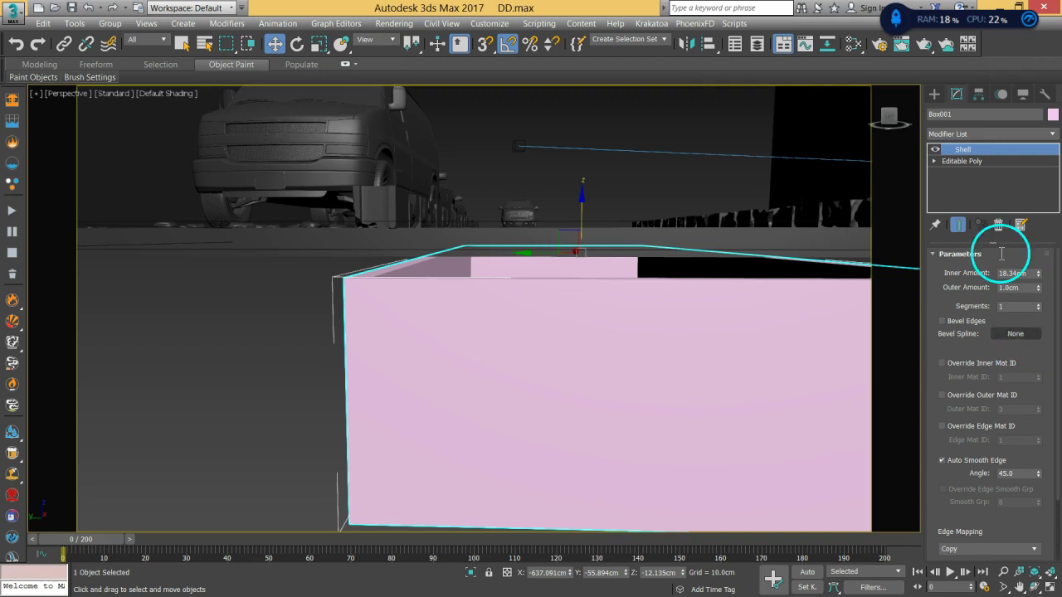
Add a Tessellate modifier above the Shell with tension 0, operating on polygons
{"action": "left_click", "coordinate": [979, 135]}
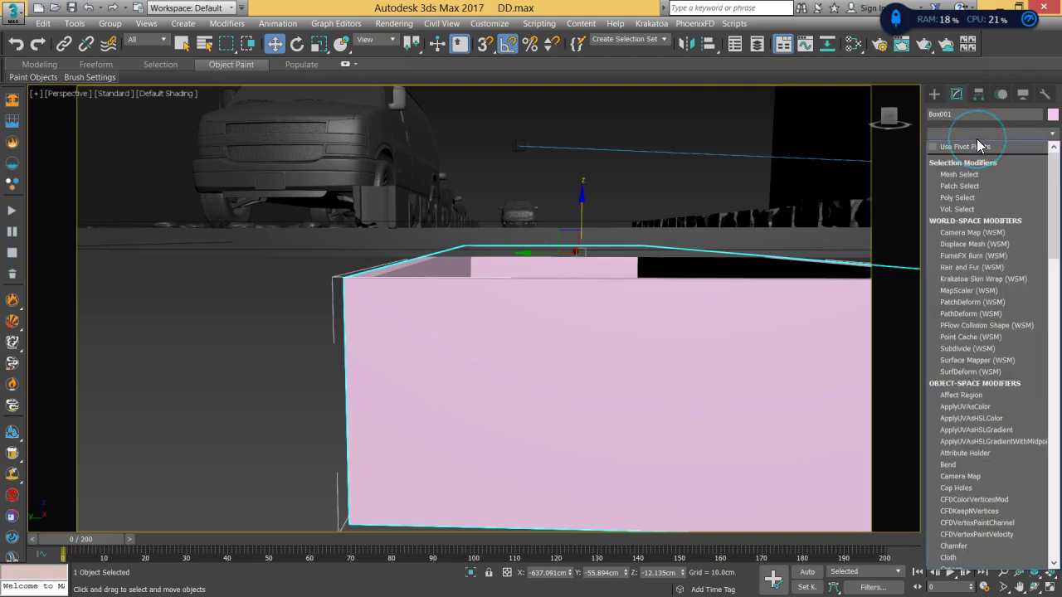
{"action": "key", "text": "t"}
{"action": "key", "text": "t"}
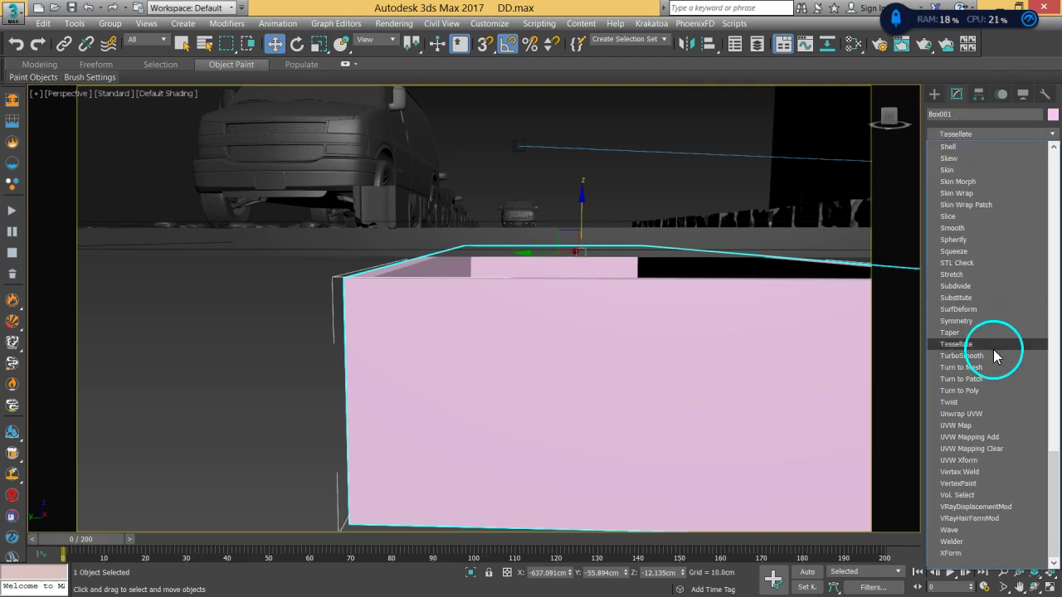
{"action": "left_click", "coordinate": [991, 345]}
{"action": "left_click_drag", "start_coordinate": [1012, 313], "coordinate": [979, 314]}
{"action": "type", "text": "0"}
{"action": "key", "text": "Return"}
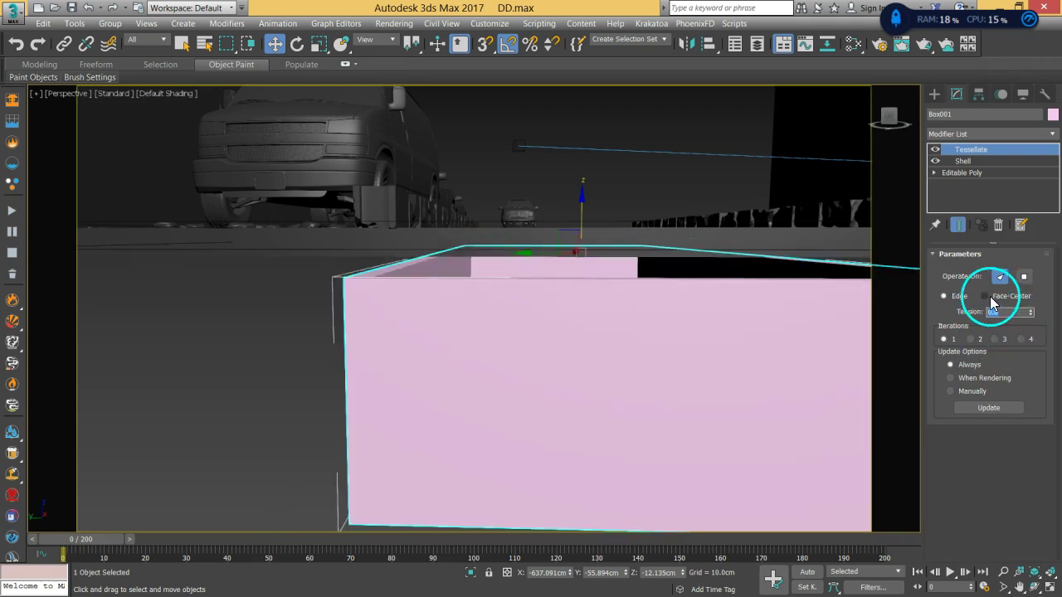
{"action": "left_click", "coordinate": [1024, 275]}
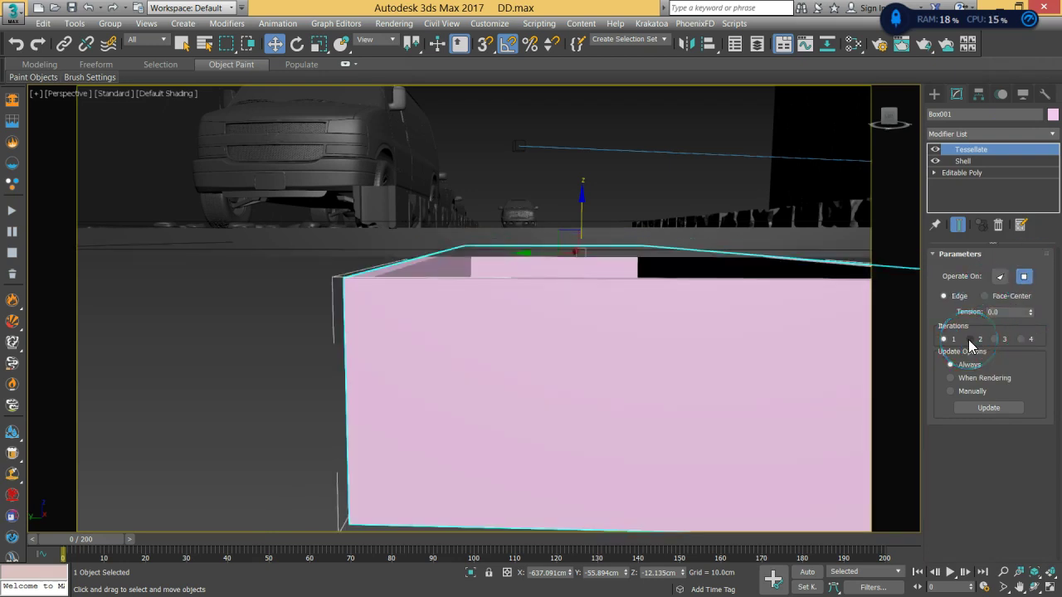
Show edged faces in the viewport and set the Tessellate iterations to 4
{"action": "key", "text": "F4"}
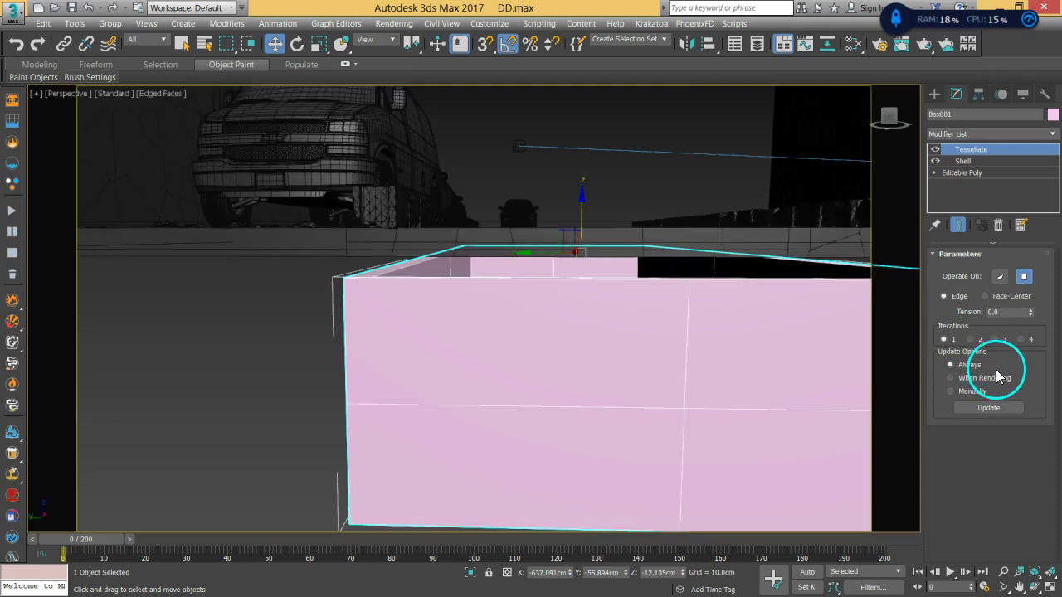
{"action": "left_click", "coordinate": [995, 341]}
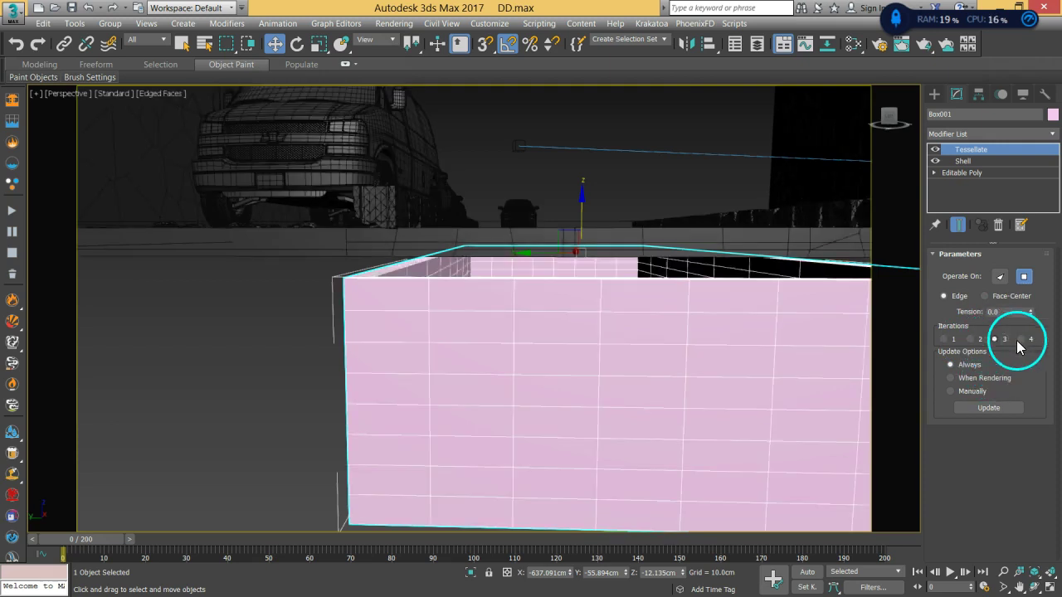
{"action": "left_click", "coordinate": [1027, 340]}
Add a TurboSmooth modifier to the tessellated box and raise its iterations by one
{"action": "middle_click_drag", "start_coordinate": [651, 350], "coordinate": [646, 319], "text": "alt"}
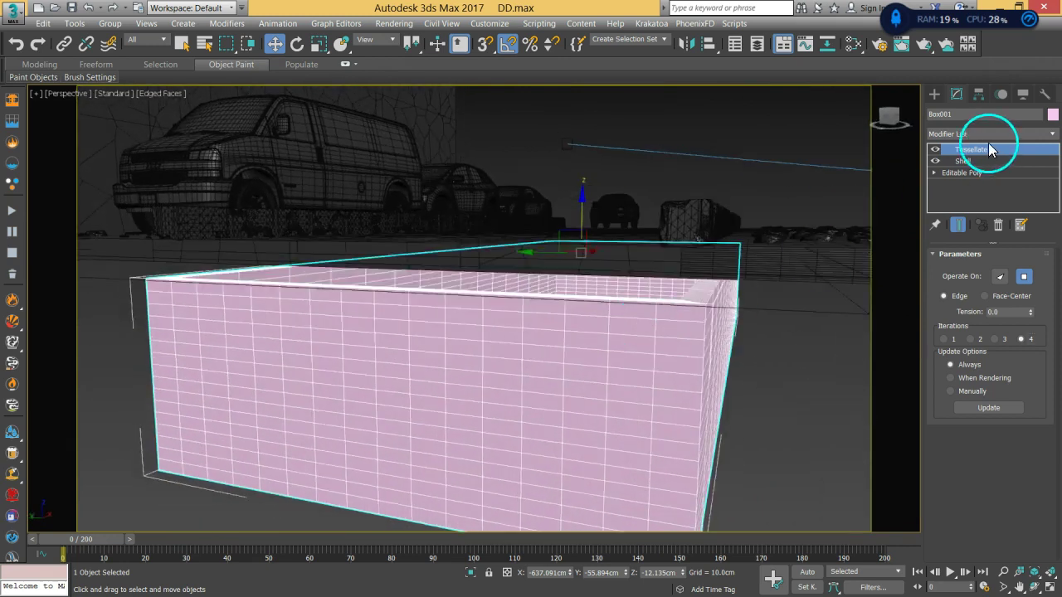
{"action": "left_click", "coordinate": [986, 136]}
{"action": "type", "text": "tu"}
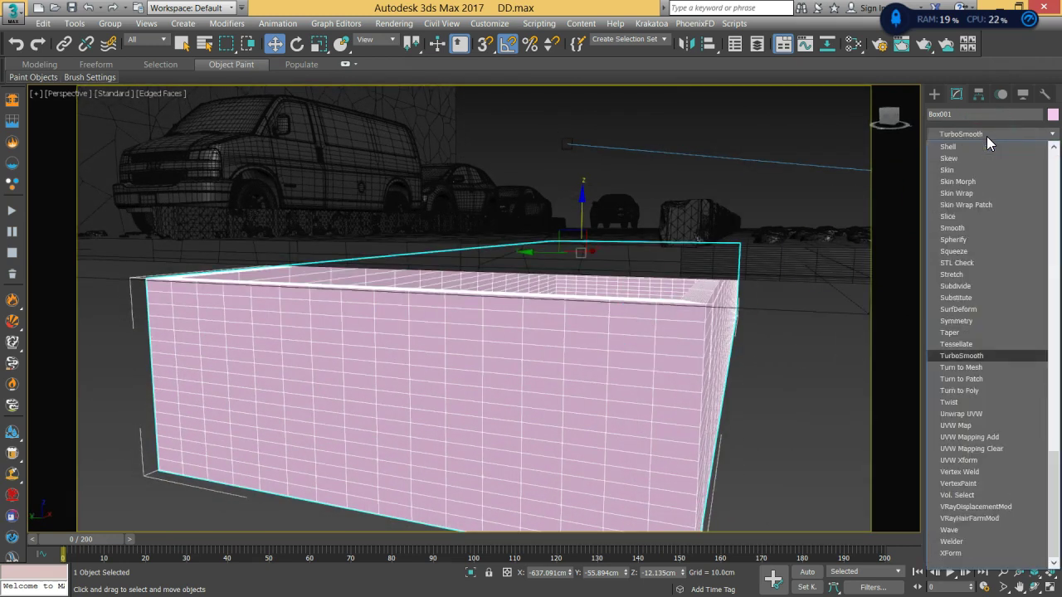
{"action": "left_click", "coordinate": [982, 356]}
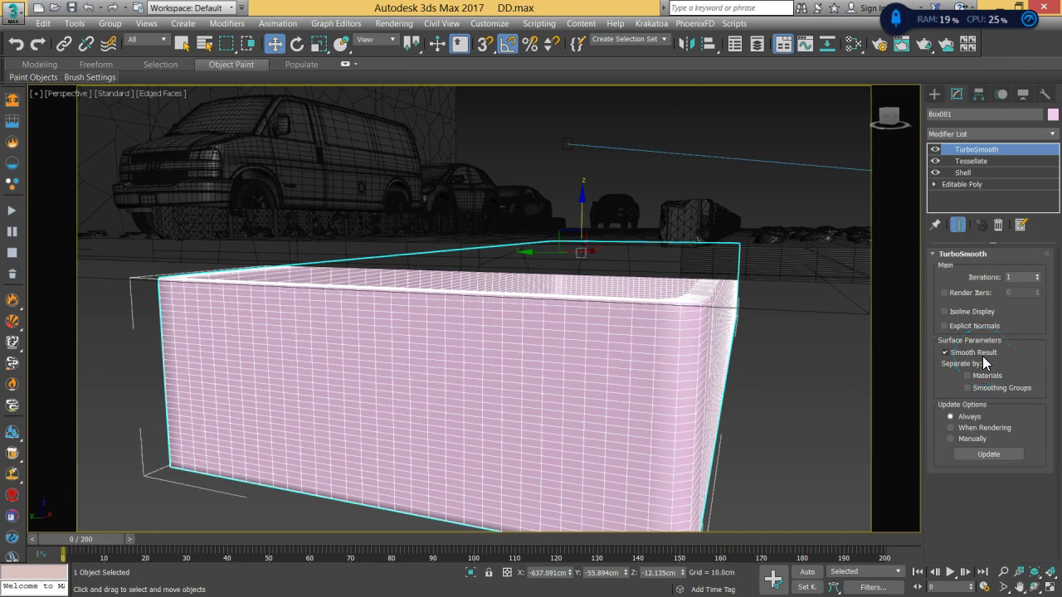
{"action": "left_click", "coordinate": [1037, 275]}
{"action": "mouse_move", "coordinate": [647, 340]}
{"action": "middle_mouse_down", "text": "alt"}
{"action": "mouse_move", "coordinate": [619, 346]}
{"action": "mouse_move", "coordinate": [614, 330]}
{"action": "mouse_move", "coordinate": [656, 306]}
{"action": "mouse_move", "coordinate": [744, 311]}
{"action": "mouse_move", "coordinate": [739, 334]}
{"action": "mouse_move", "coordinate": [680, 343]}
{"action": "mouse_move", "coordinate": [647, 343]}
{"action": "mouse_move", "coordinate": [648, 324]}
{"action": "middle_mouse_up", "text": "alt"}
Delete the Shell modifier from the box's modifier stack and return to its TurboSmooth modifier
{"action": "left_click", "coordinate": [961, 172]}
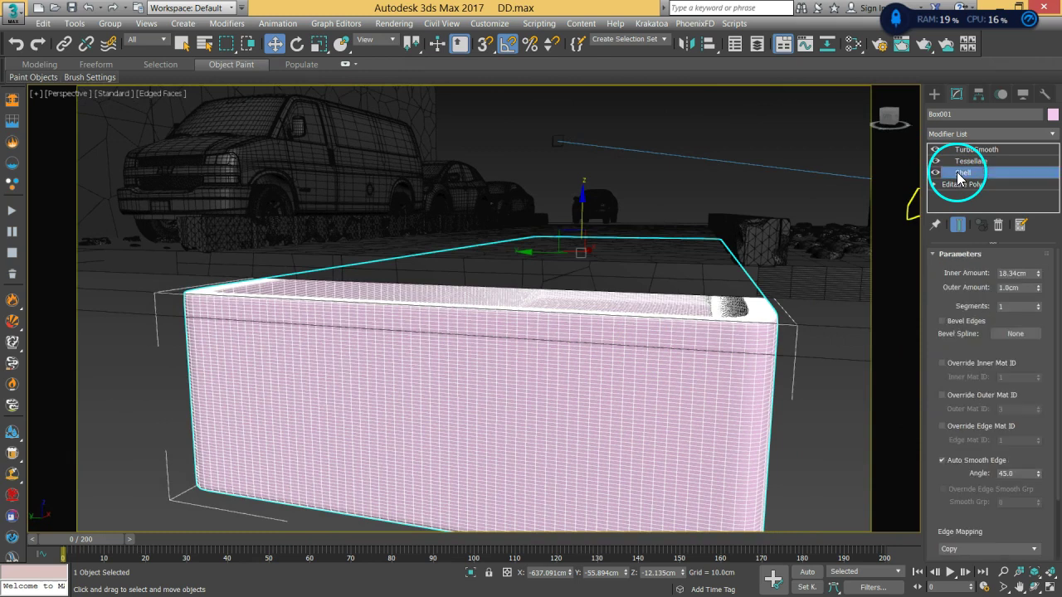
{"action": "left_click", "coordinate": [998, 225]}
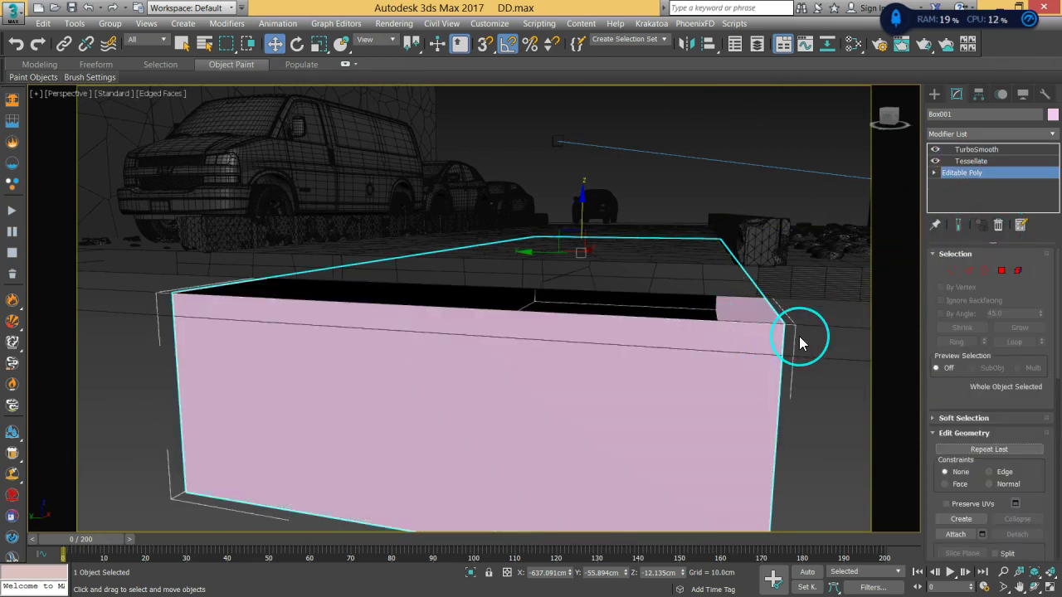
{"action": "left_click", "coordinate": [987, 161]}
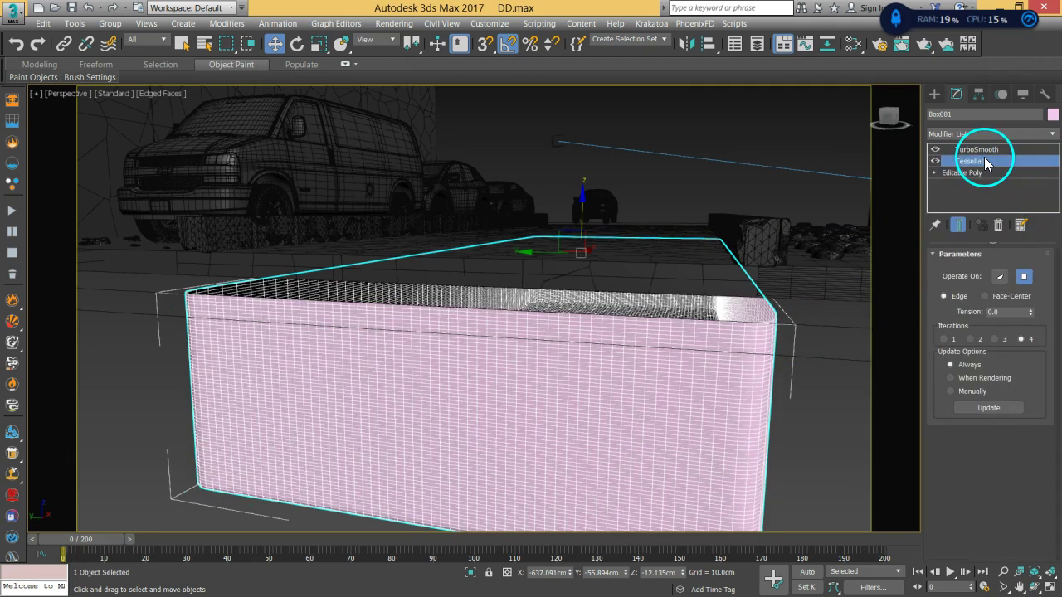
{"action": "left_click", "coordinate": [974, 150]}
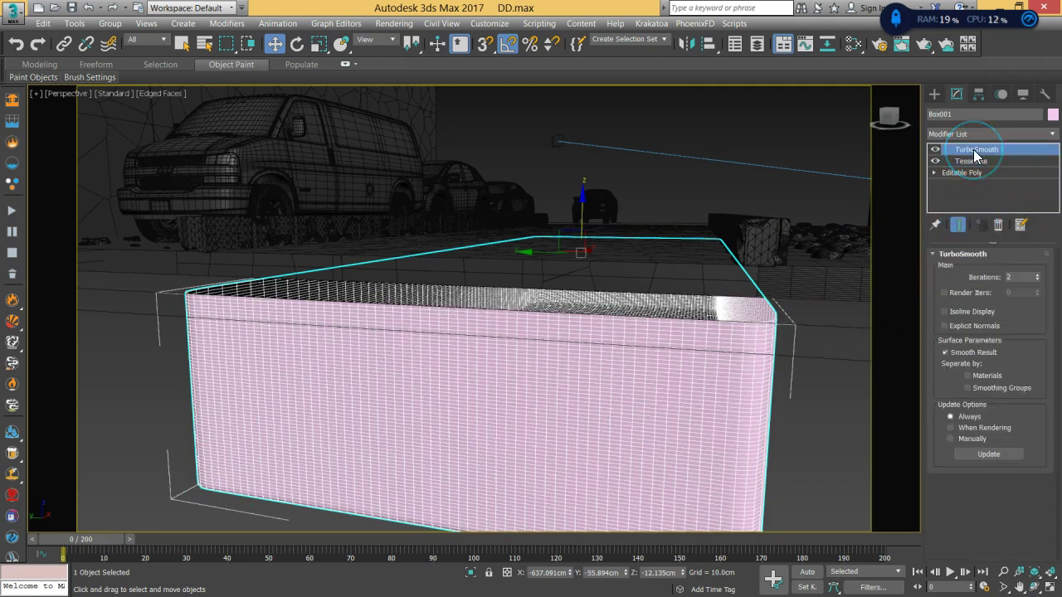
Raise the box beneath the road to a Z position of about 3.58 cm
{"action": "middle_click_drag", "start_coordinate": [640, 352], "coordinate": [647, 327], "text": "alt"}
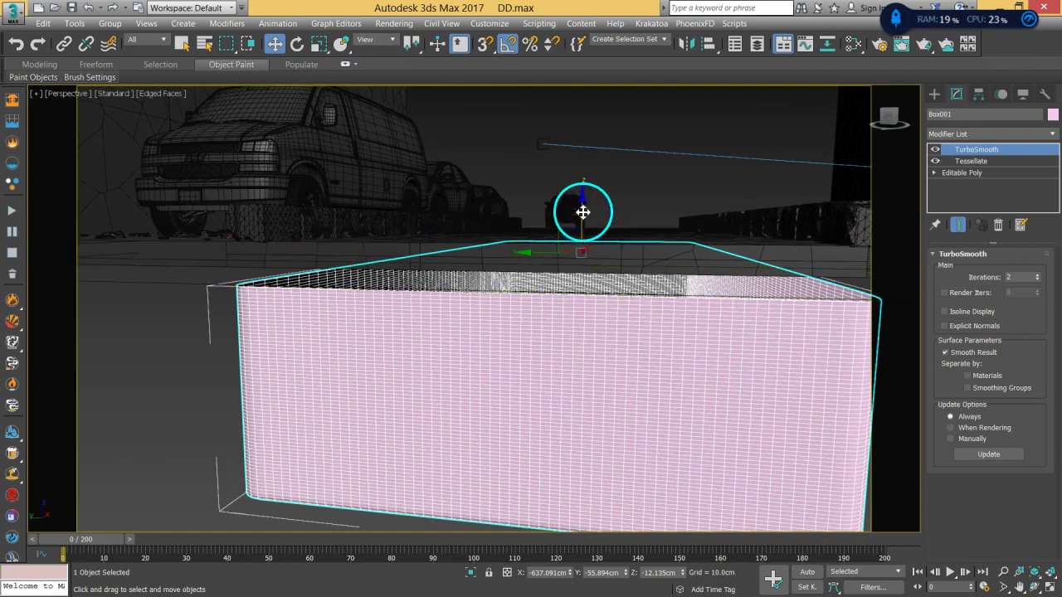
{"action": "left_click_drag", "start_coordinate": [583, 213], "coordinate": [583, 204]}
{"action": "middle_click_drag", "start_coordinate": [511, 254], "coordinate": [599, 252], "text": "alt"}
{"action": "scroll", "coordinate": [597, 287], "scroll_direction": "up", "scroll_amount": 3}
{"action": "mouse_move", "coordinate": [590, 349]}
{"action": "middle_mouse_down"}
{"action": "mouse_move", "coordinate": [578, 340]}
{"action": "mouse_move", "coordinate": [590, 354]}
{"action": "middle_mouse_up"}
{"action": "scroll", "coordinate": [579, 340], "scroll_direction": "down", "scroll_amount": 4}
{"action": "scroll", "coordinate": [592, 353], "scroll_direction": "up", "scroll_amount": 8}
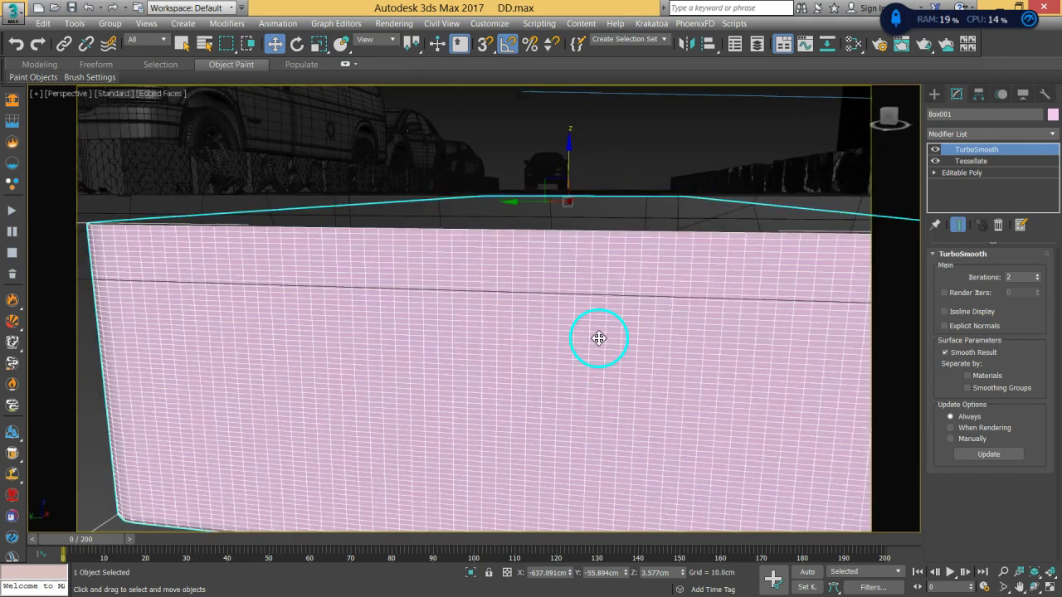
{"action": "scroll", "coordinate": [601, 339], "scroll_direction": "down", "scroll_amount": 3}
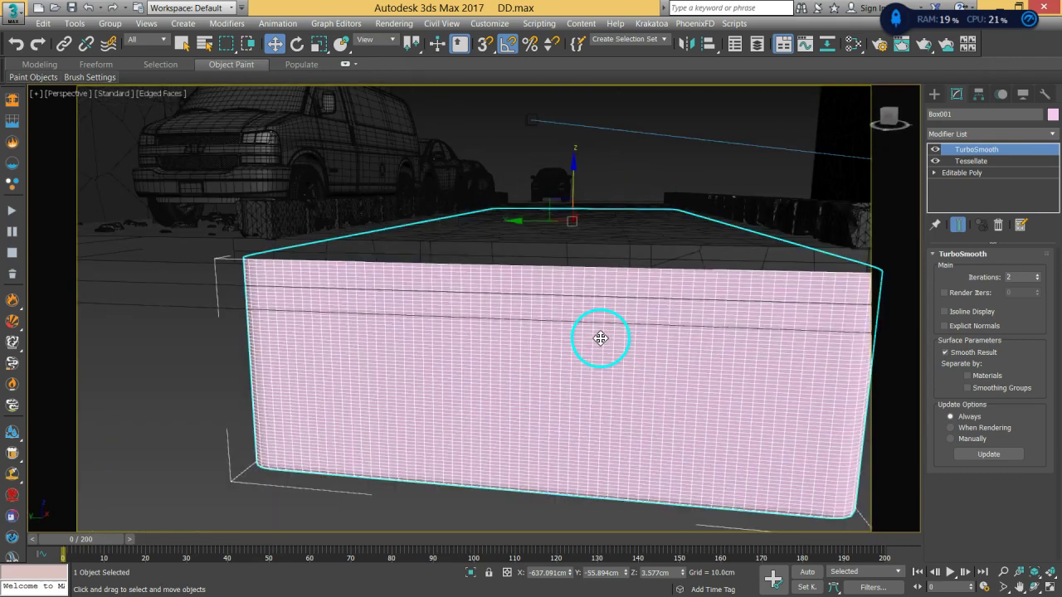
Isolate the selected box so that the rest of the street scene is hidden
{"action": "left_click", "coordinate": [471, 572]}
{"action": "middle_click_drag", "start_coordinate": [632, 272], "coordinate": [584, 283], "text": "alt"}
{"action": "middle_click_drag", "start_coordinate": [484, 343], "coordinate": [619, 294]}
{"action": "scroll", "coordinate": [612, 293], "scroll_direction": "down", "scroll_amount": 3}
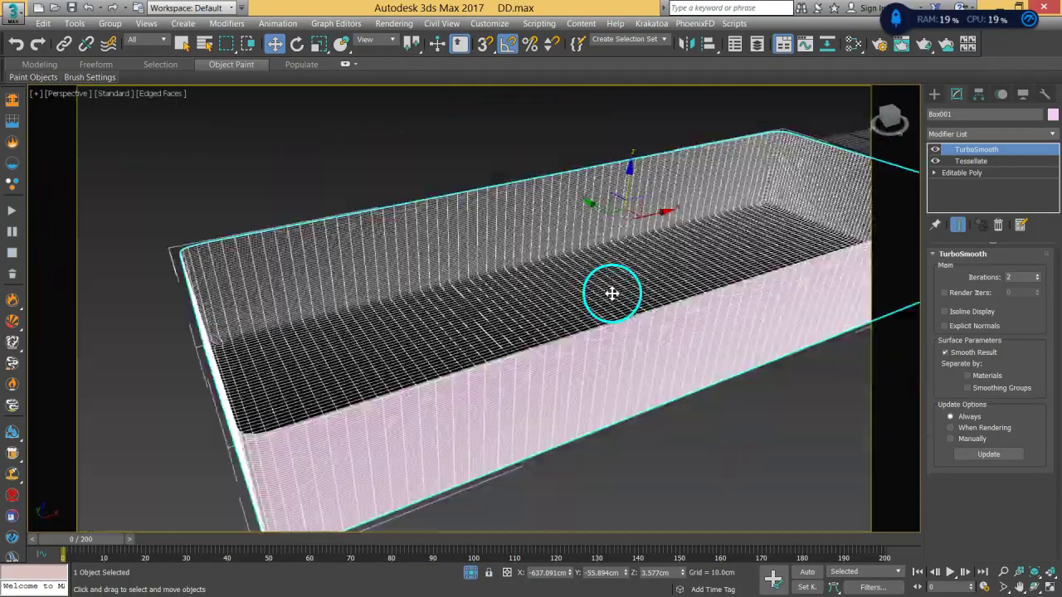
{"action": "scroll", "coordinate": [613, 294], "scroll_direction": "down", "scroll_amount": 3}
{"action": "middle_click_drag", "start_coordinate": [553, 325], "coordinate": [587, 303], "text": "alt"}
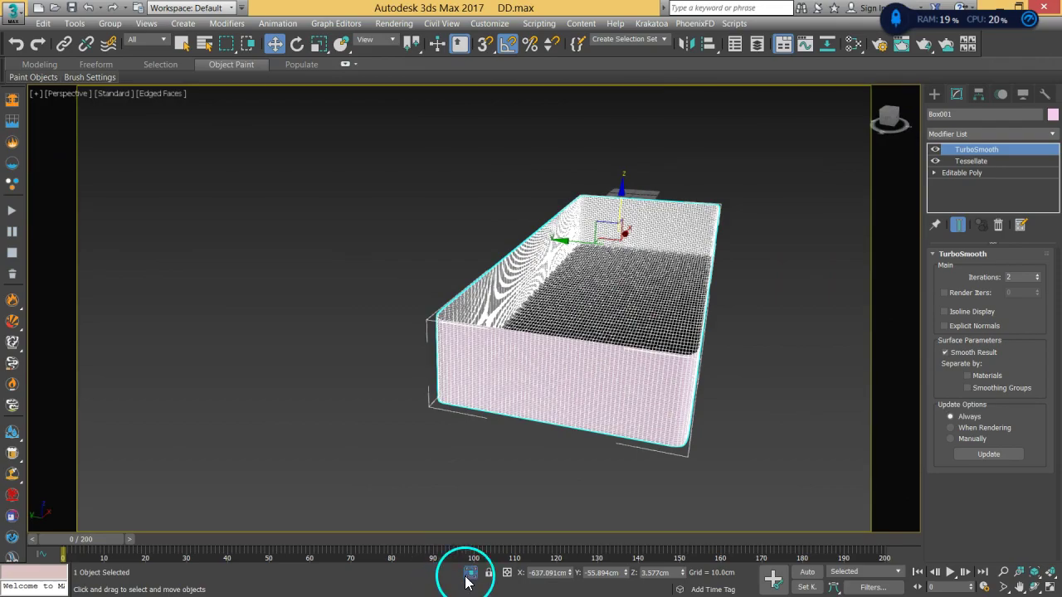
{"action": "left_click", "coordinate": [470, 573]}
{"action": "left_click", "coordinate": [470, 575]}
{"action": "middle_click_drag", "start_coordinate": [592, 306], "coordinate": [467, 337], "text": "alt"}
{"action": "scroll", "coordinate": [467, 337], "scroll_direction": "down", "scroll_amount": 3}
{"action": "middle_click_drag", "start_coordinate": [584, 369], "coordinate": [565, 354], "text": "alt"}
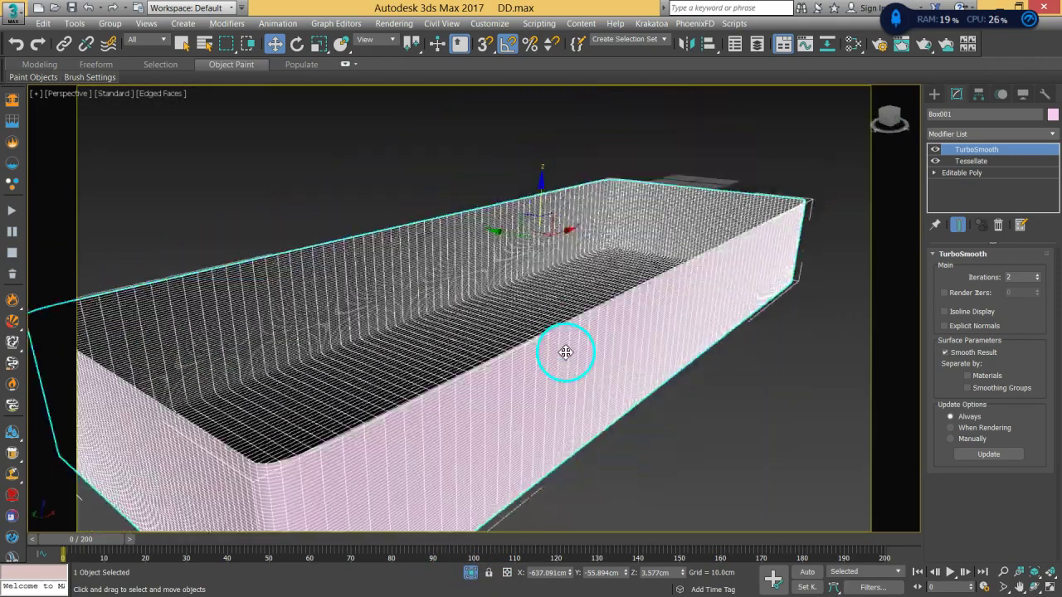
Add a Noise modifier above the box's TurboSmooth and enable its Fractal option
{"action": "left_click", "coordinate": [984, 134]}
{"action": "key", "text": "n"}
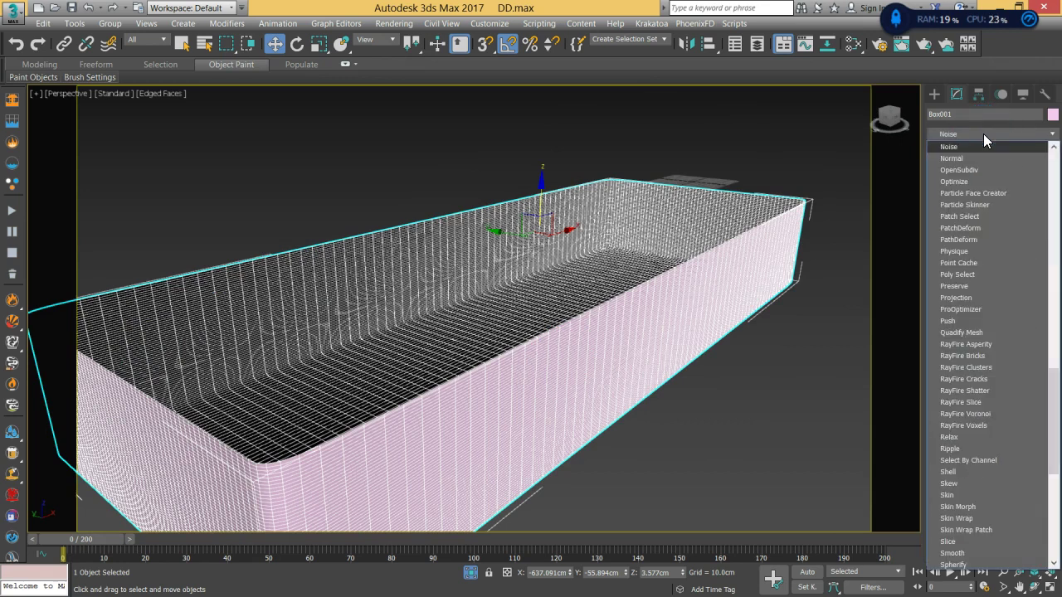
{"action": "left_click", "coordinate": [966, 147]}
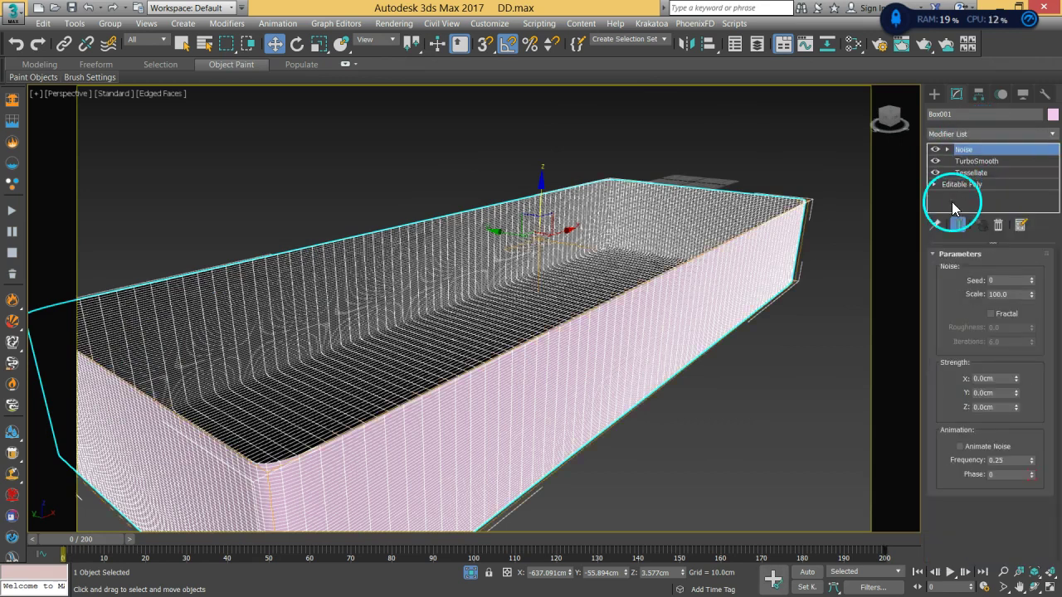
{"action": "left_click", "coordinate": [1009, 319]}
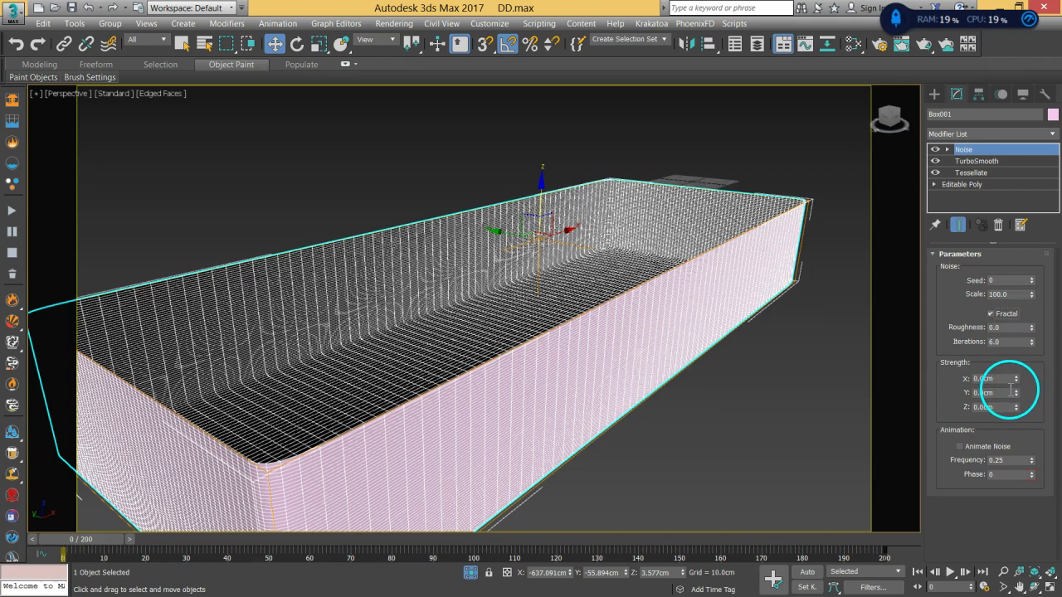
{"action": "middle_click_drag", "start_coordinate": [532, 313], "coordinate": [554, 284], "text": "alt"}
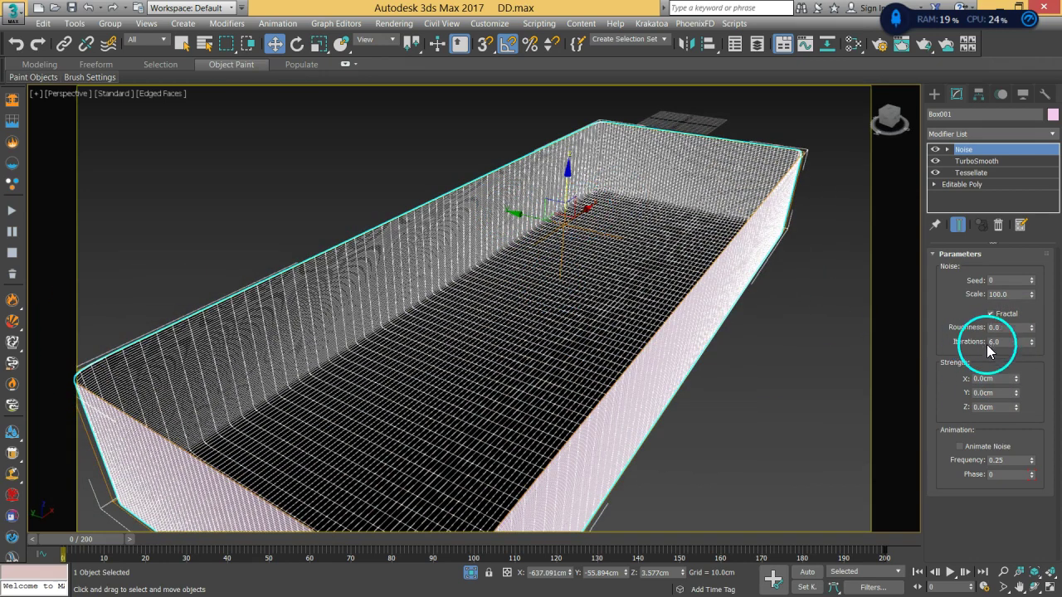
Set the Noise modifier's strength to X 11.7 cm and Y 15.47 cm, with a scale of 34
{"action": "left_click_drag", "start_coordinate": [1017, 381], "coordinate": [1043, 332]}
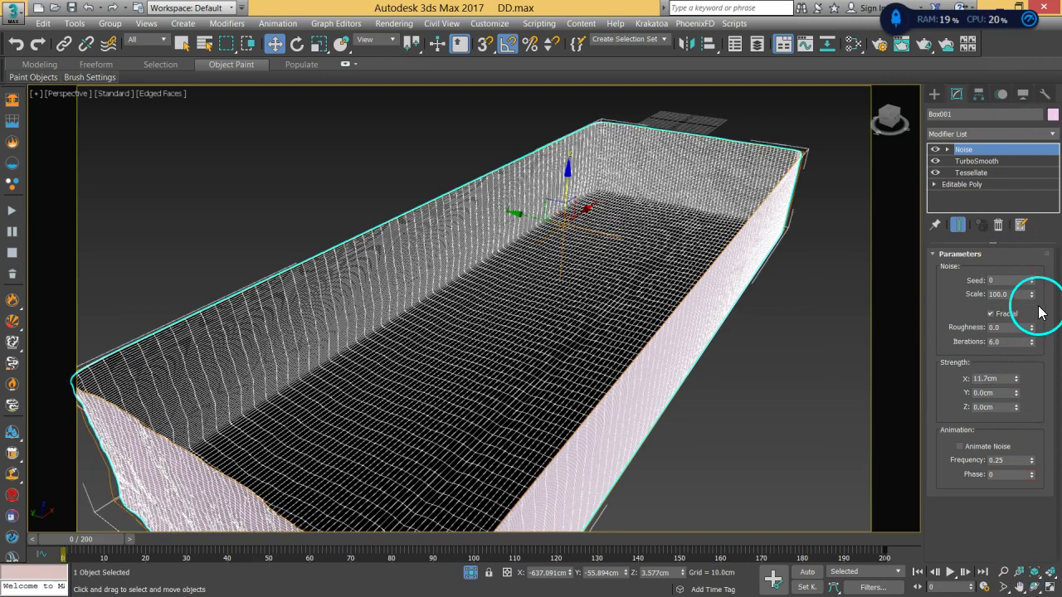
{"action": "left_click_drag", "start_coordinate": [1035, 294], "coordinate": [1035, 327]}
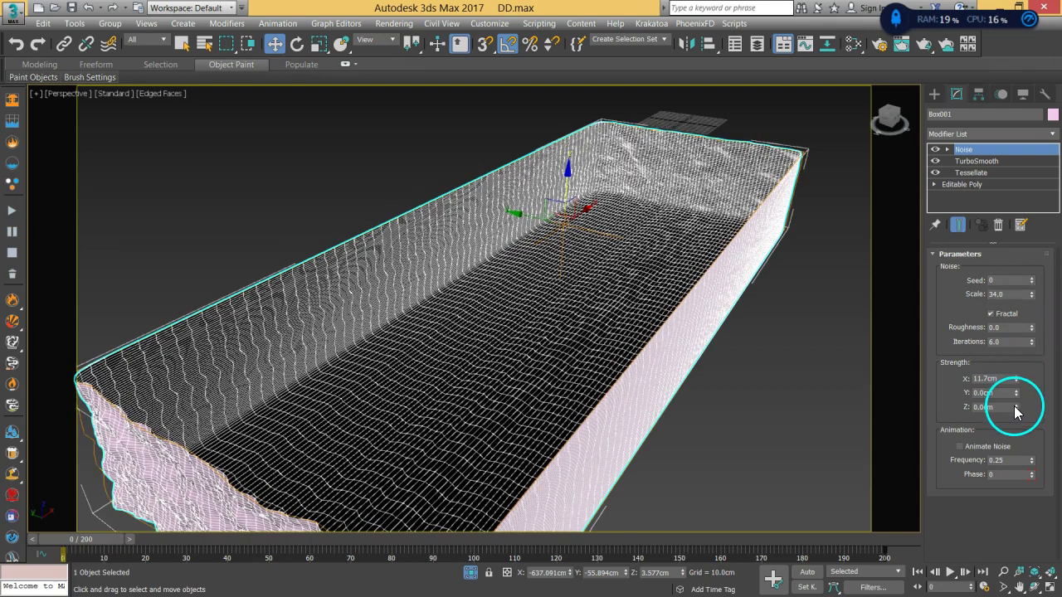
{"action": "left_click_drag", "start_coordinate": [1016, 394], "coordinate": [1018, 158]}
{"action": "mouse_move", "coordinate": [618, 247]}
{"action": "middle_mouse_down", "text": "alt"}
{"action": "mouse_move", "coordinate": [675, 230]}
{"action": "mouse_move", "coordinate": [610, 238]}
{"action": "mouse_move", "coordinate": [623, 234]}
{"action": "middle_mouse_up", "text": "alt"}
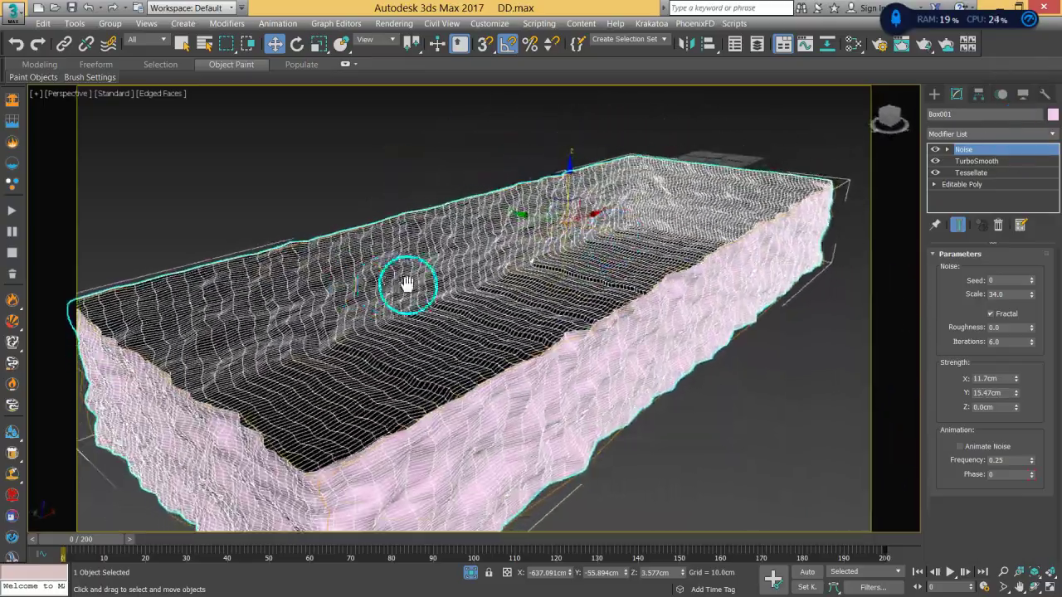
{"action": "middle_click_drag", "start_coordinate": [384, 284], "coordinate": [441, 280]}
{"action": "middle_click_drag", "start_coordinate": [441, 281], "coordinate": [455, 287], "text": "alt"}
{"action": "scroll", "coordinate": [459, 284], "scroll_direction": "up", "scroll_amount": 4}
{"action": "scroll", "coordinate": [510, 288], "scroll_direction": "down", "scroll_amount": 3}
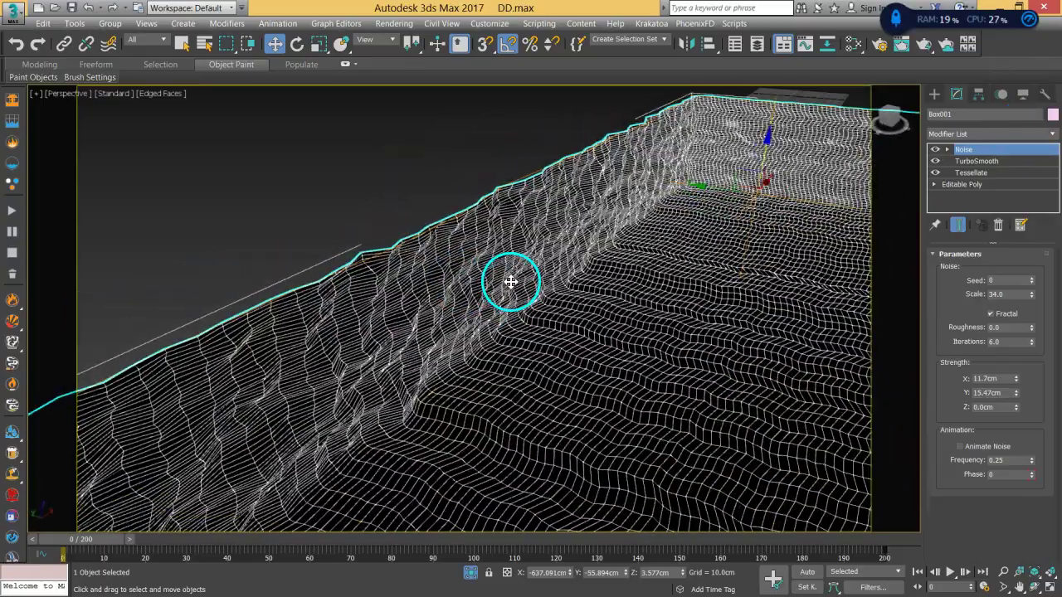
Add a second Noise modifier on top of the first and enable its Fractal option
{"action": "left_click", "coordinate": [972, 135]}
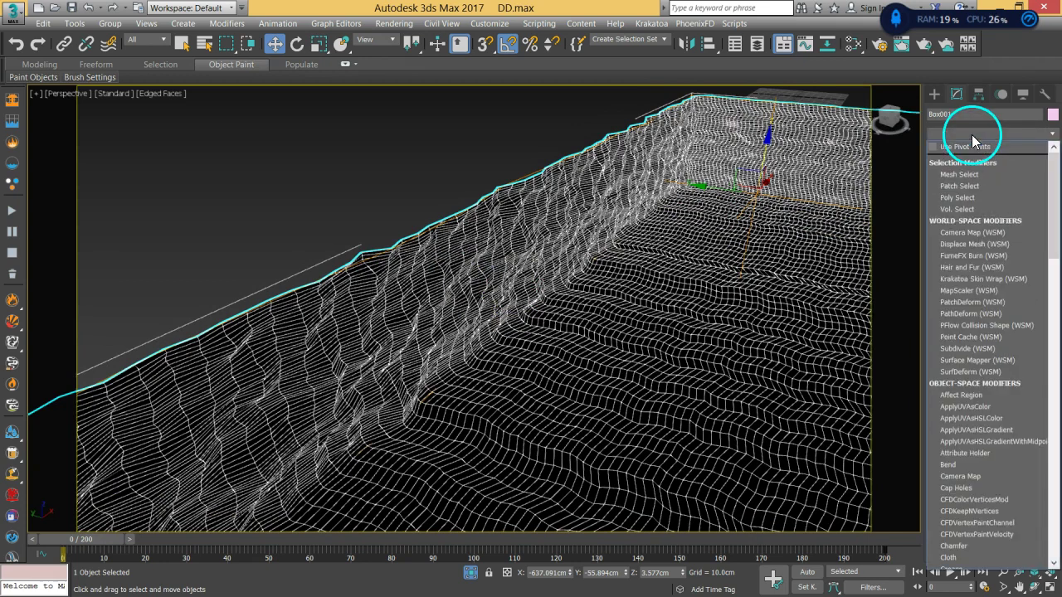
{"action": "key", "text": "n"}
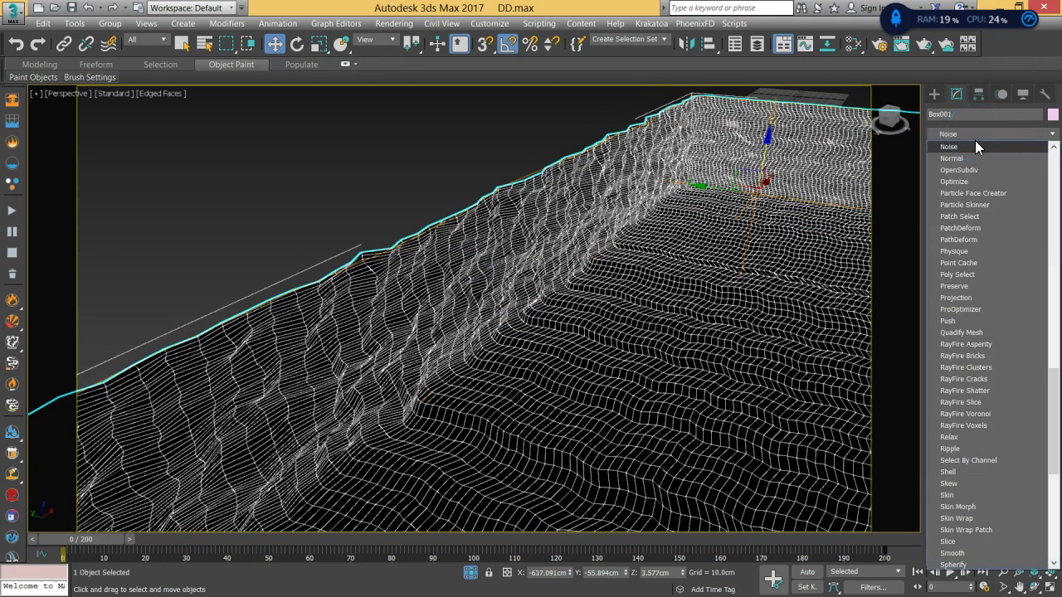
{"action": "left_click", "coordinate": [977, 147]}
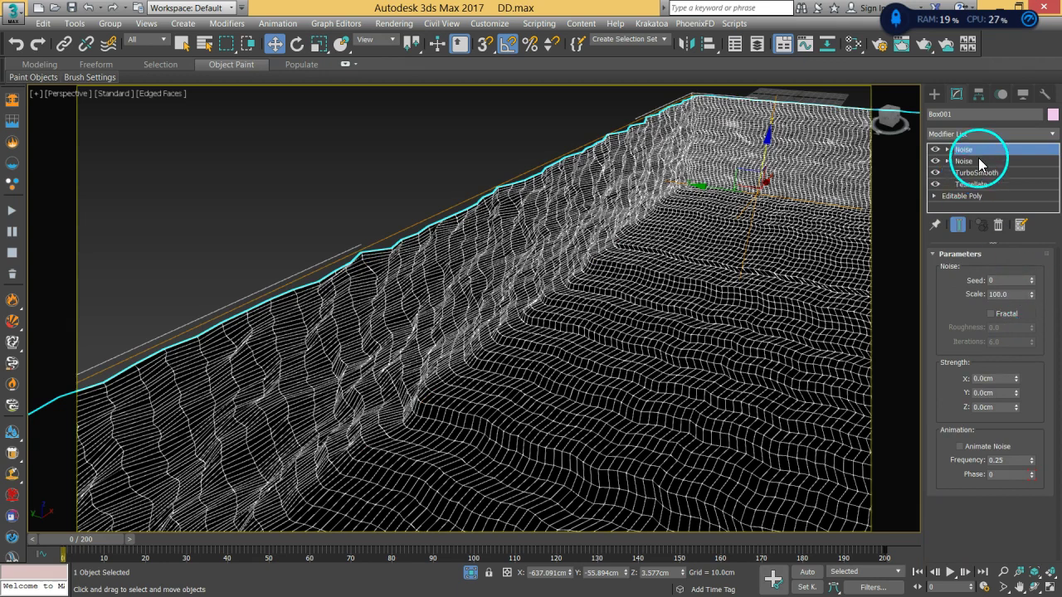
{"action": "left_click", "coordinate": [980, 161]}
{"action": "left_click", "coordinate": [983, 150]}
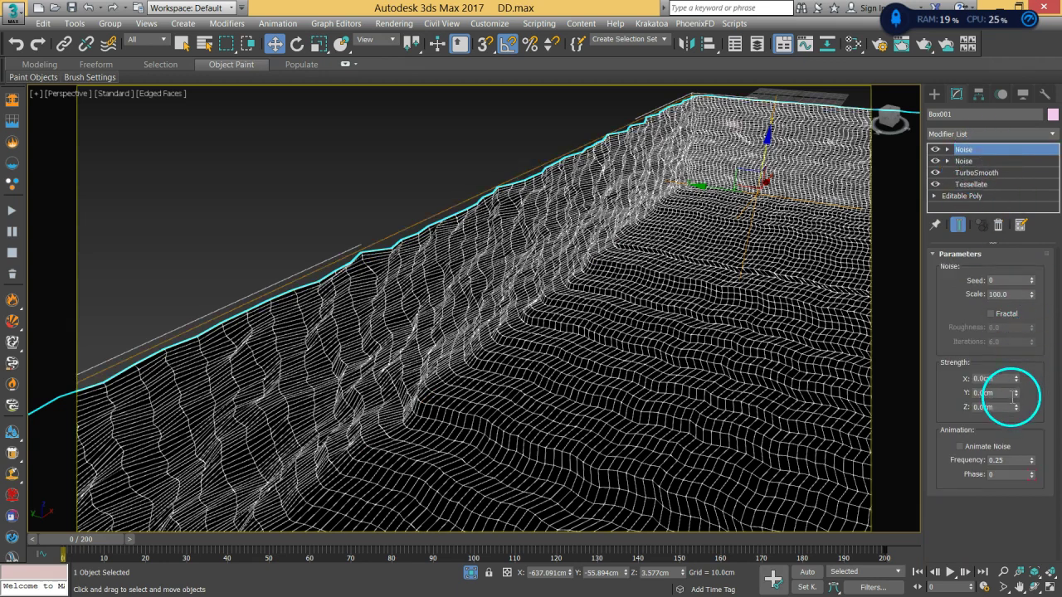
{"action": "left_click", "coordinate": [1012, 320]}
Set the second Noise modifier's strength to X 20.15 cm, Y 16.93 cm and Z 5.96 cm
{"action": "left_click_drag", "start_coordinate": [1017, 407], "coordinate": [1030, 97]}
{"action": "left_click_drag", "start_coordinate": [1020, 393], "coordinate": [1018, 447]}
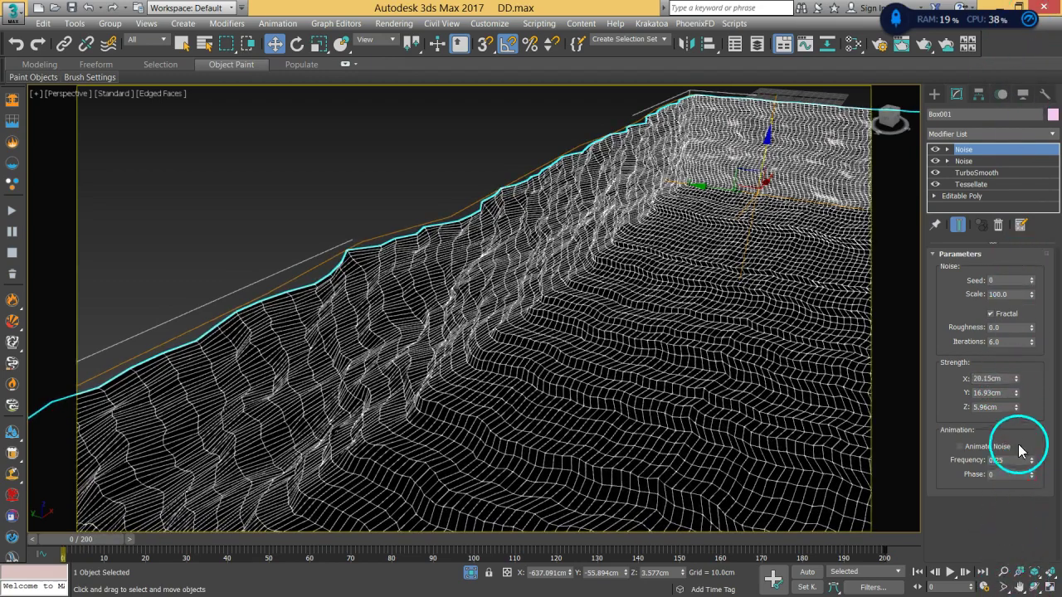
{"action": "middle_click_drag", "start_coordinate": [548, 320], "coordinate": [624, 340], "text": "alt"}
{"action": "scroll", "coordinate": [629, 336], "scroll_direction": "up", "scroll_amount": 4}
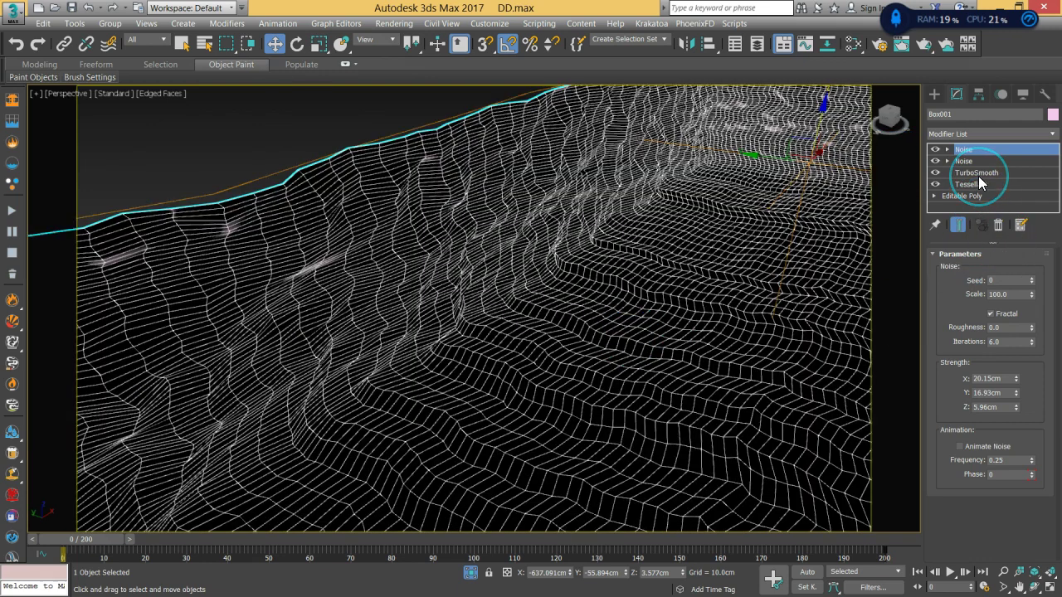
Add another TurboSmooth modifier above the two Noise modifiers
{"action": "left_click", "coordinate": [974, 131]}
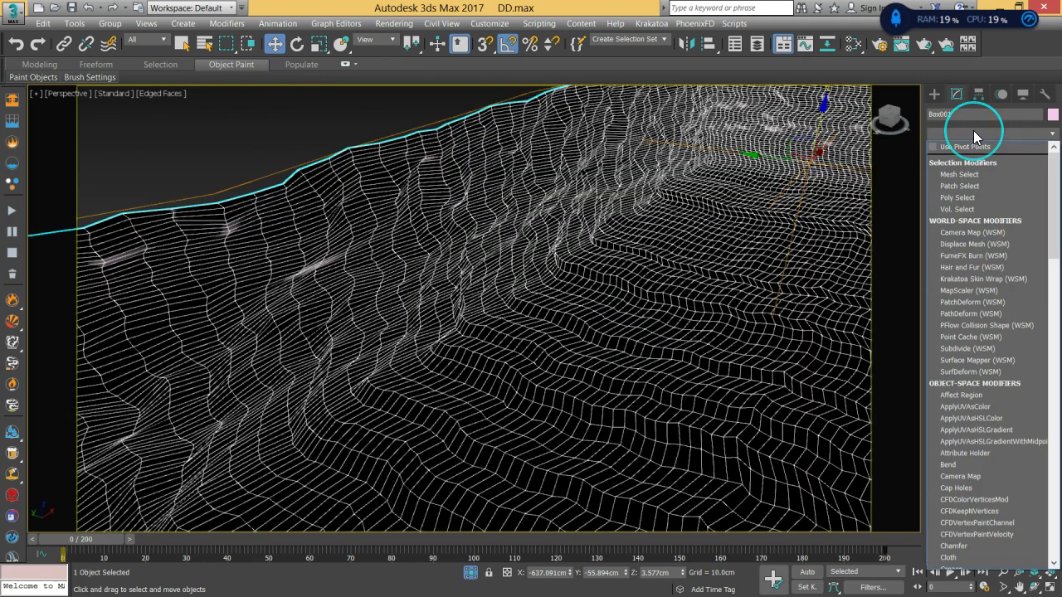
{"action": "type", "text": "tu"}
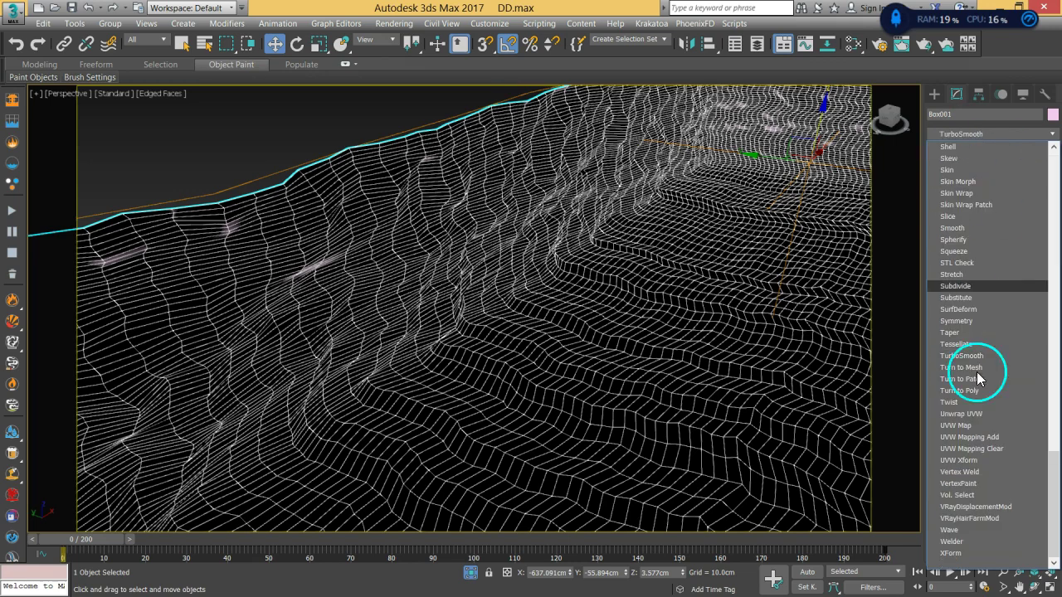